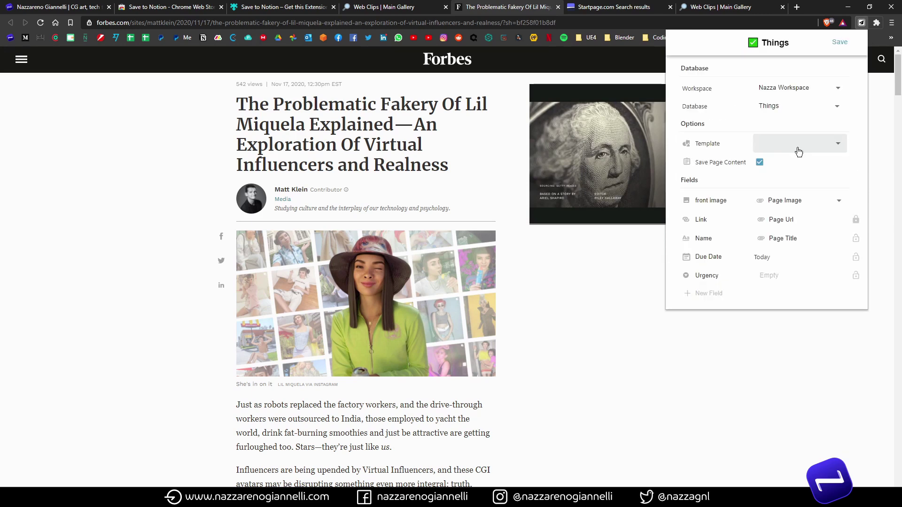
Rename the Things form to 'Things | Work' and save it
left_click(783, 43)
type("Things | Work")
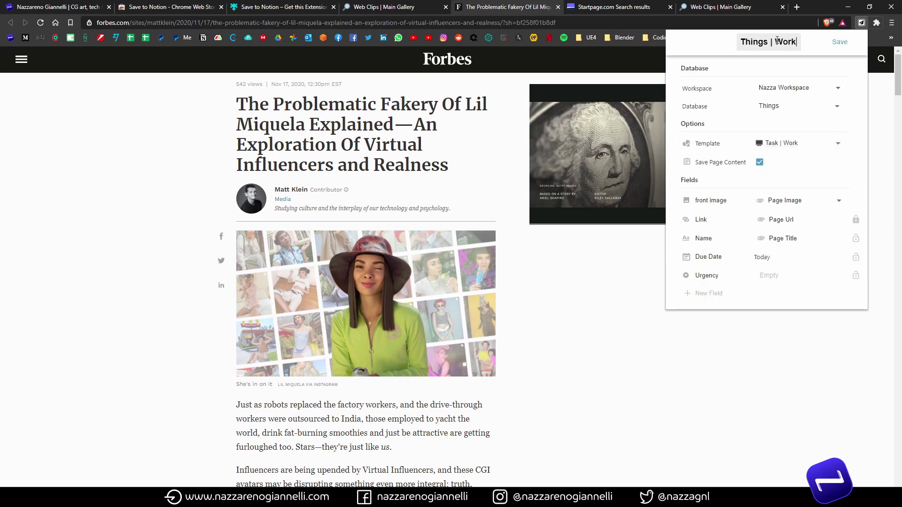
left_click(838, 42)
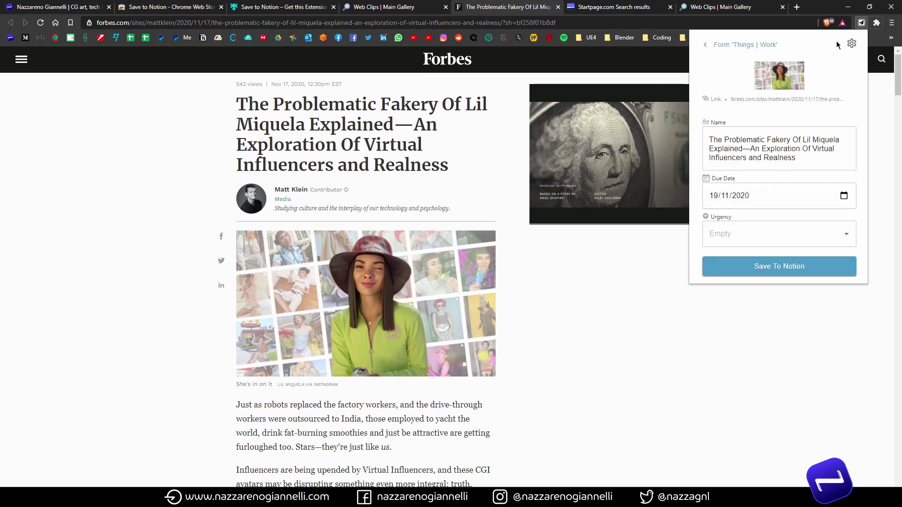
Clip the Forbes article through 'Things | Work' with three-star Urgency and a trimmed name
left_click(711, 46)
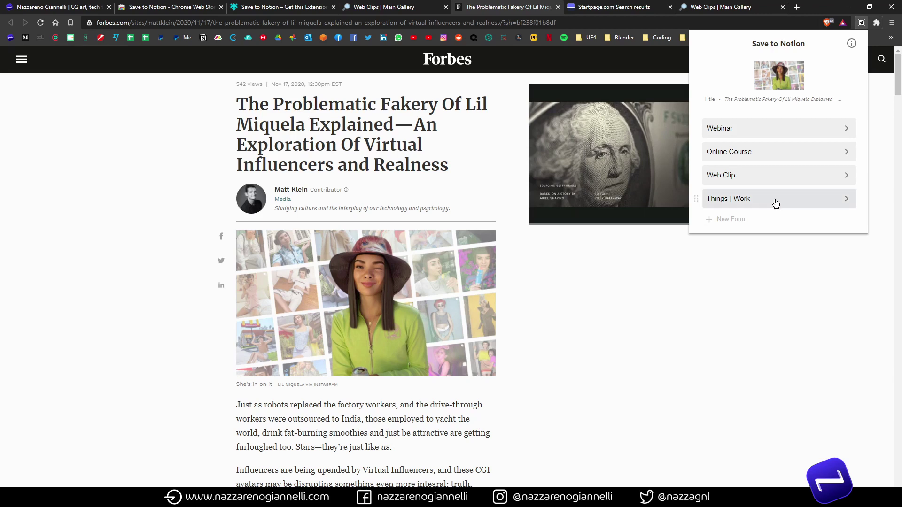
left_click(751, 198)
left_click(773, 234)
left_click(780, 169)
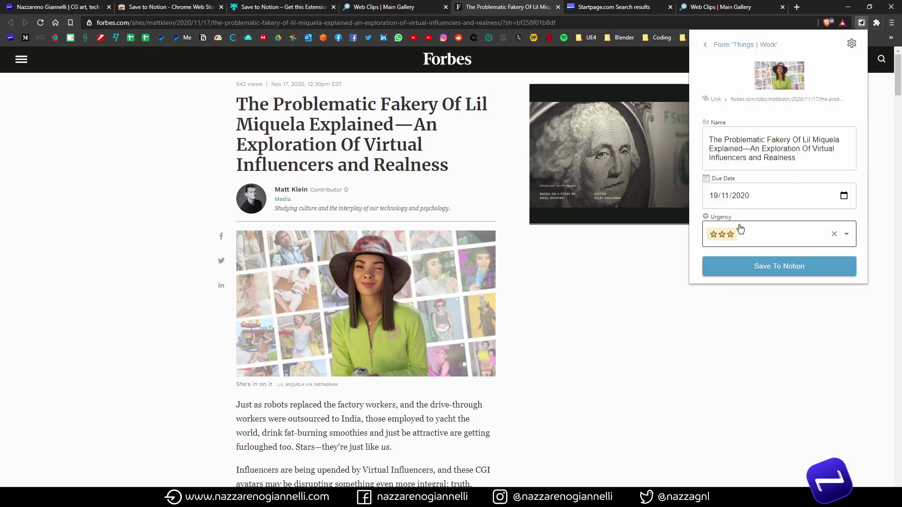
left_click_drag(744, 149, 766, 168)
key("BackSpace")
left_click(779, 257)
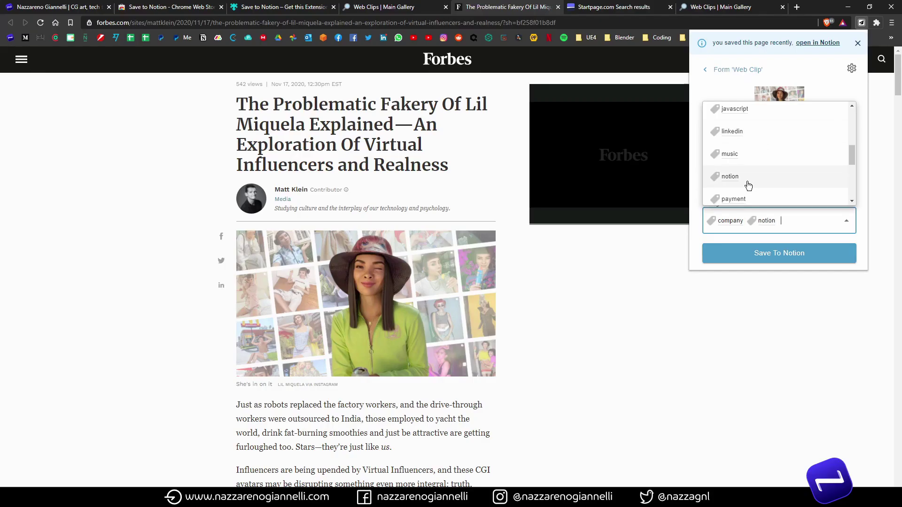
Add the 'service' tag to the Forbes clip and save it to Notion
scroll(747, 183, "down", 3)
left_click(757, 188)
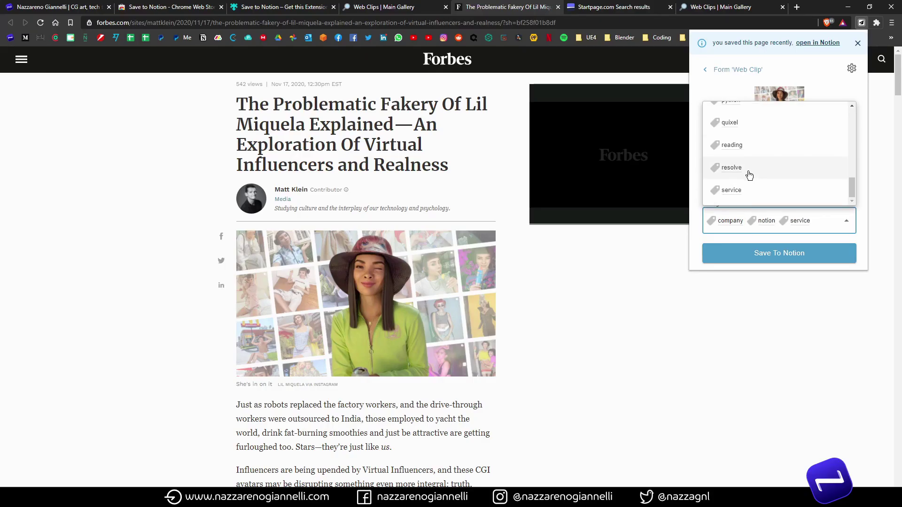
left_click(747, 256)
Open the saved clip in Notion and follow its URL back to the original article
left_click(763, 152)
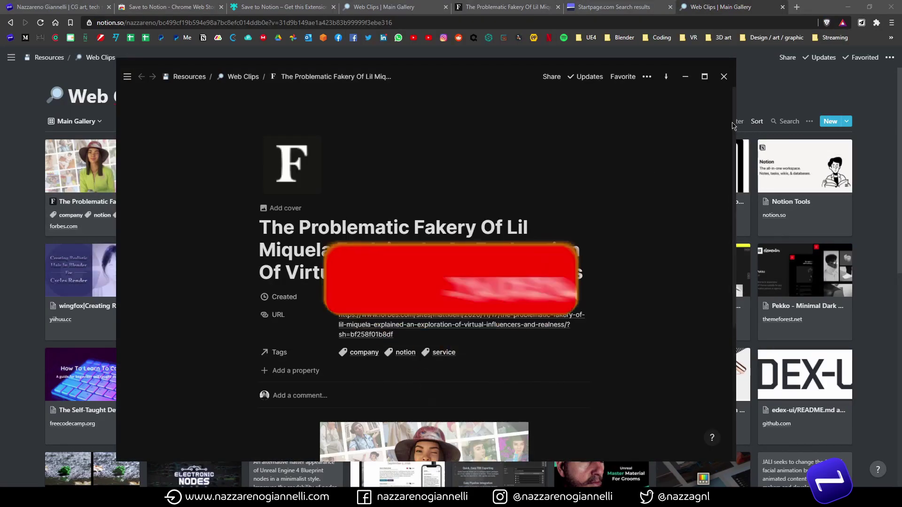
scroll(519, 236, "down", 3)
left_click(576, 206)
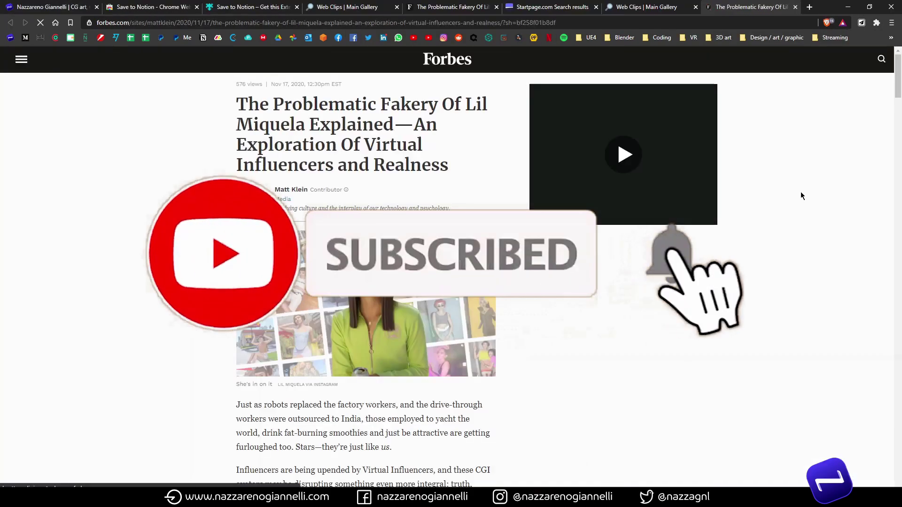
left_click(148, 6)
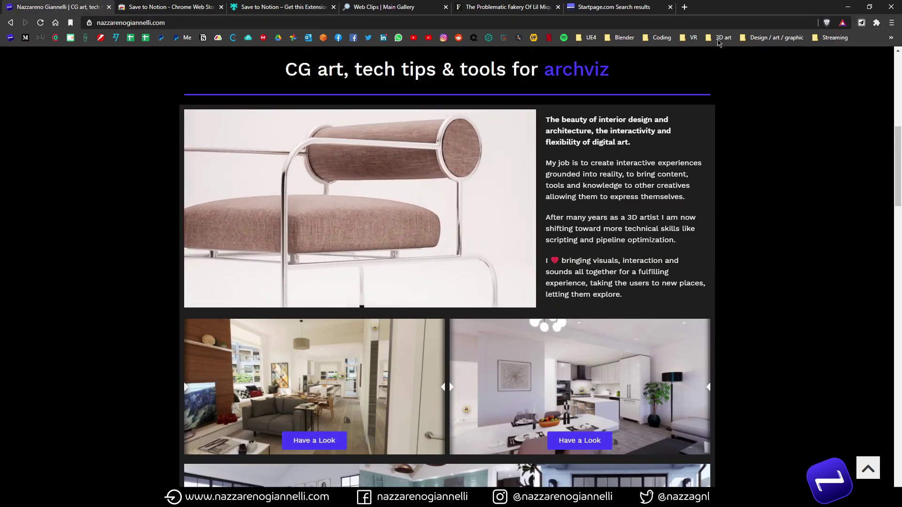
View the Save to Notion Chrome Web Store listing, then its Firefox Add-ons page
left_click(187, 10)
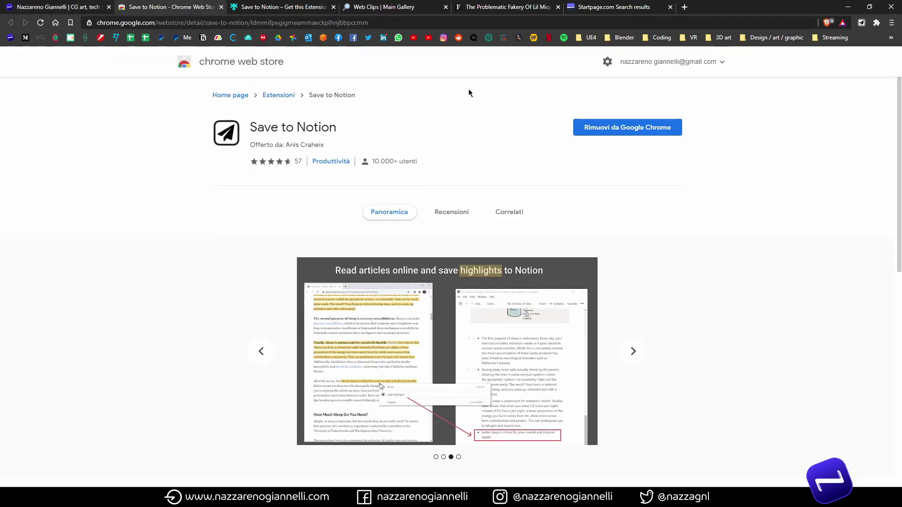
left_click(289, 7)
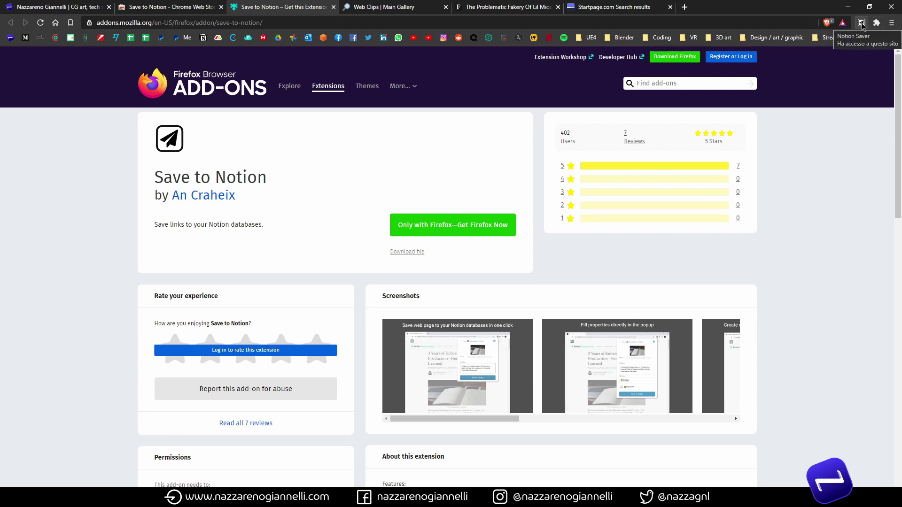
Return to the CG art portfolio site and open the Save to Notion panel
left_click(26, 6)
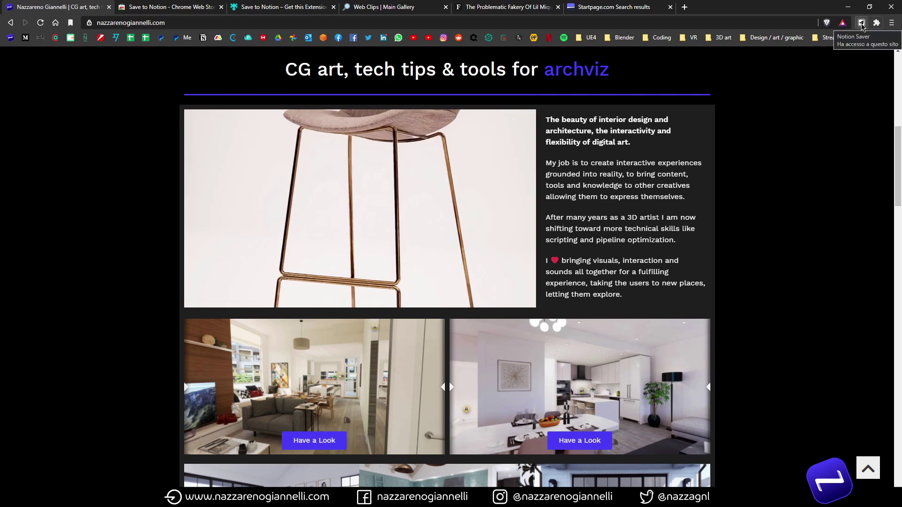
left_click(861, 23)
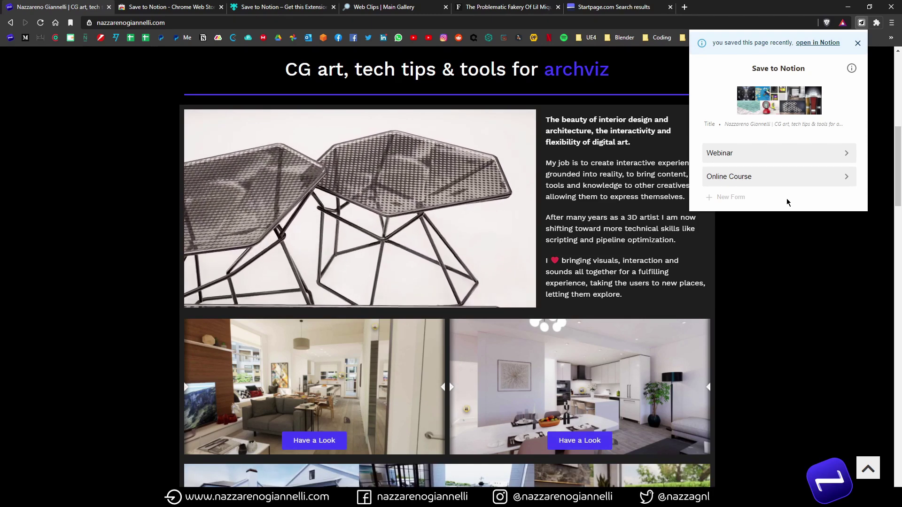
Create a new form titled 'Web Clip' and search the databases for 'Web'
left_click(730, 201)
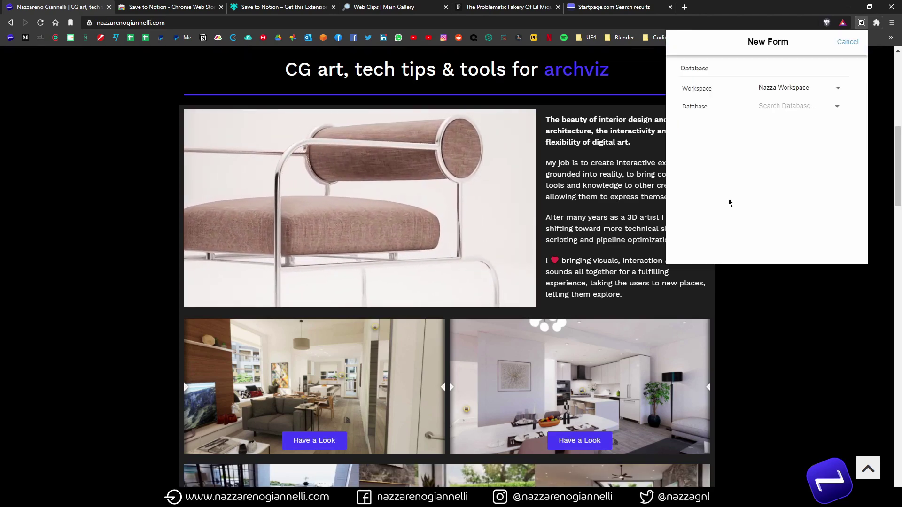
left_click(770, 43)
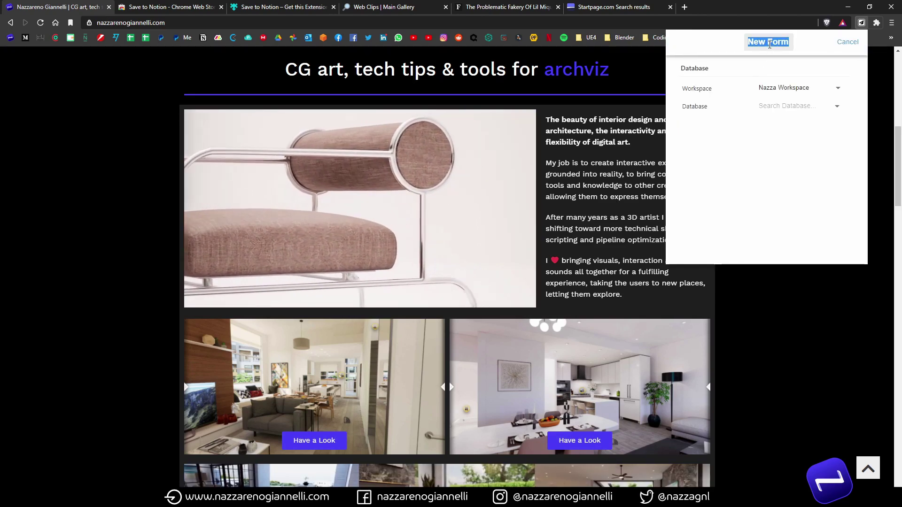
type("We")
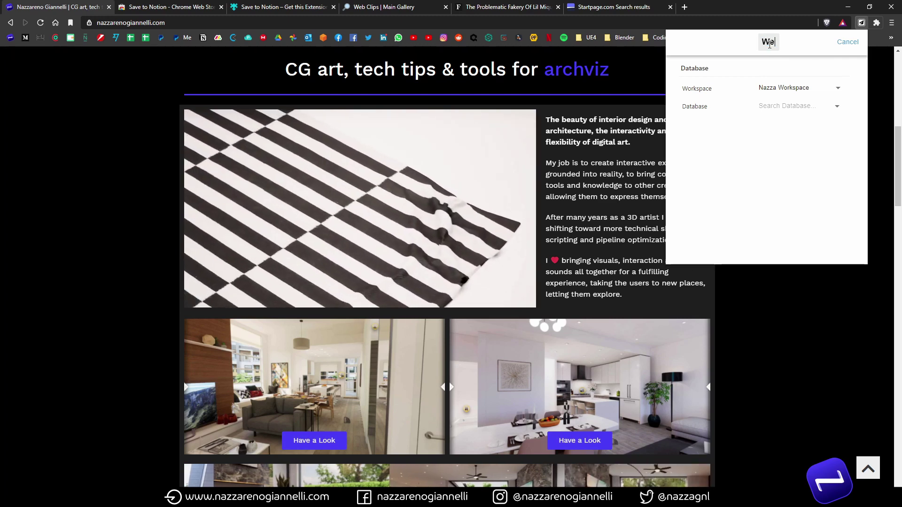
type("b Clip")
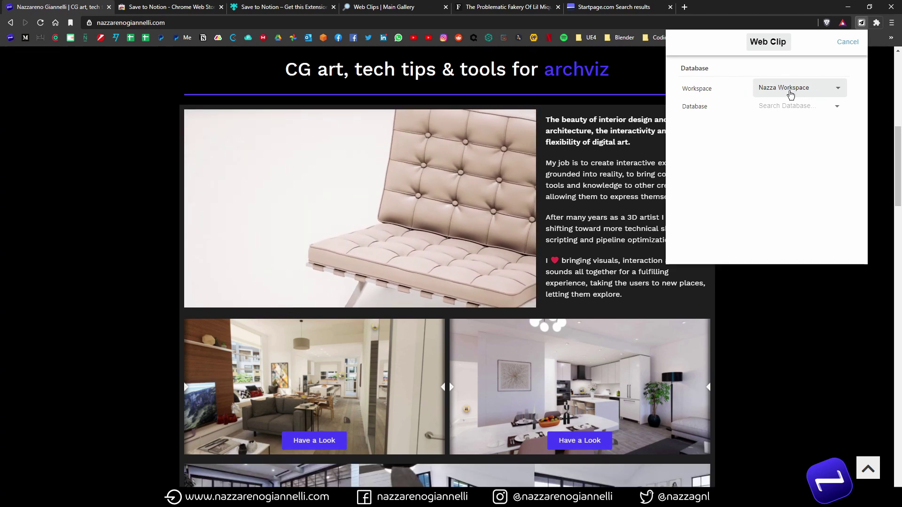
left_click(785, 108)
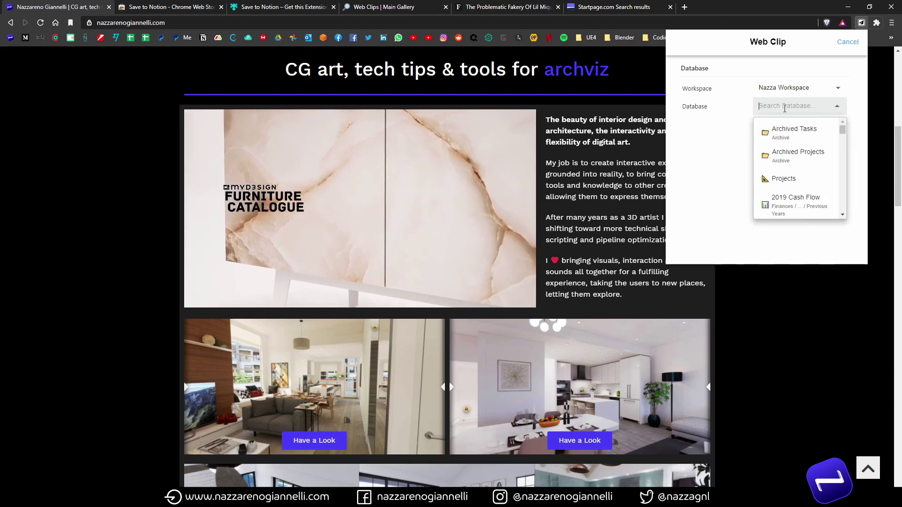
type("W")
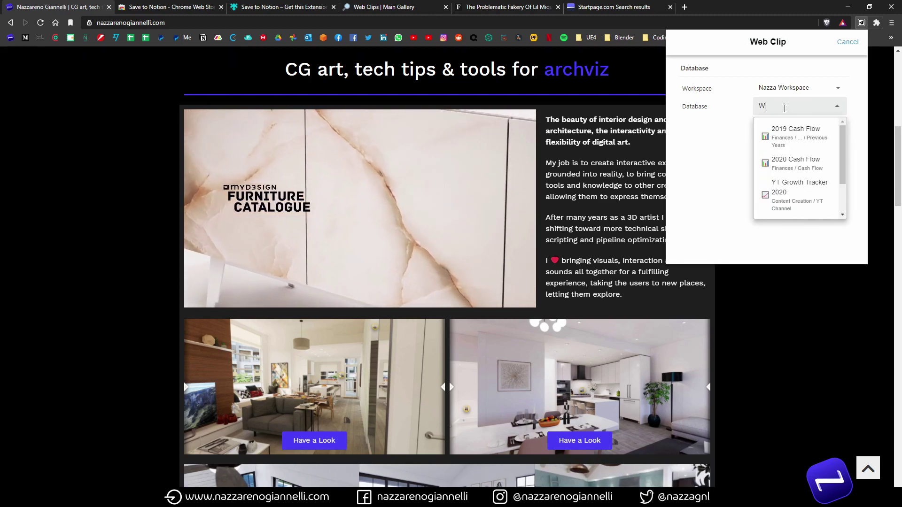
type("eb")
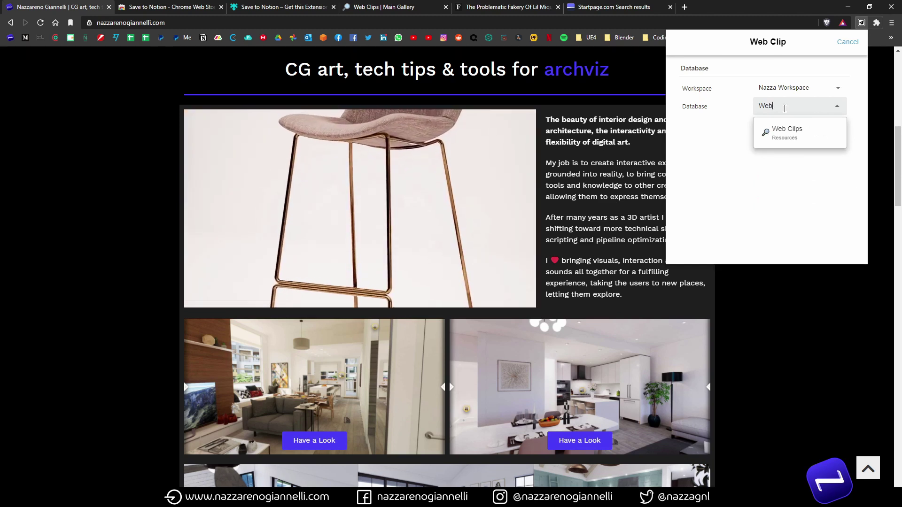
Choose the Web Clips database under Resources for the Web Clip form
left_click(788, 136)
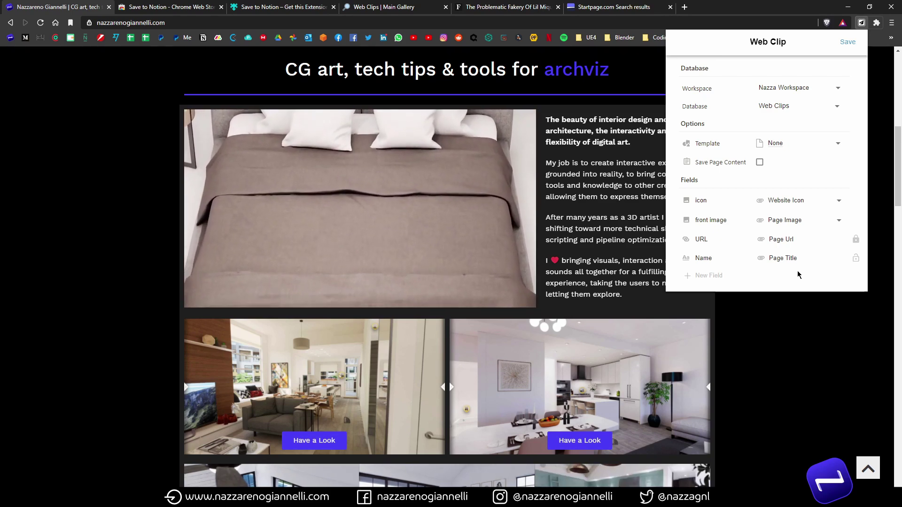
Save the Web Clip form, then clip the portfolio page with its Name trimmed to the owner's name
left_click(849, 42)
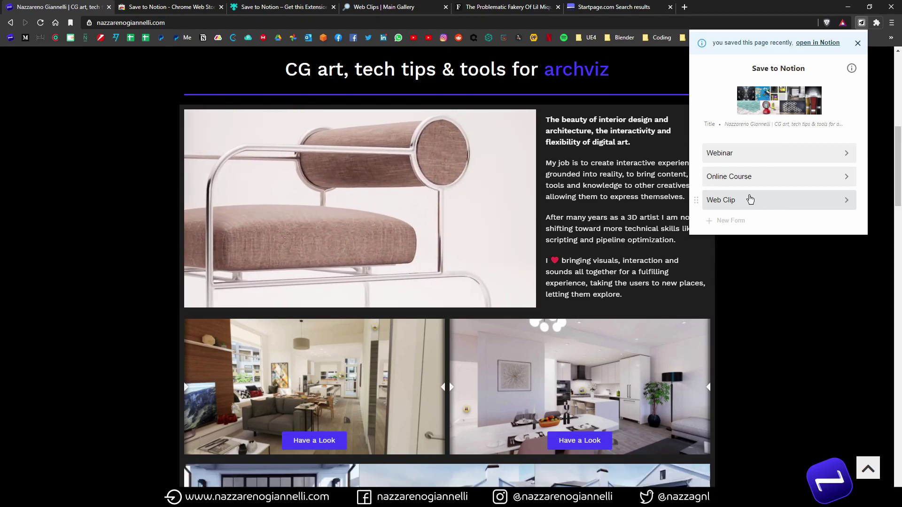
left_click(857, 43)
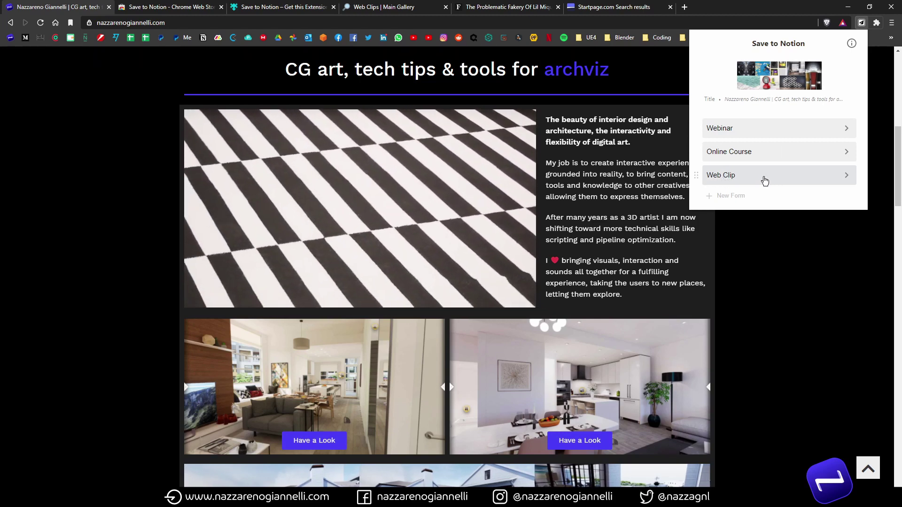
left_click(782, 177)
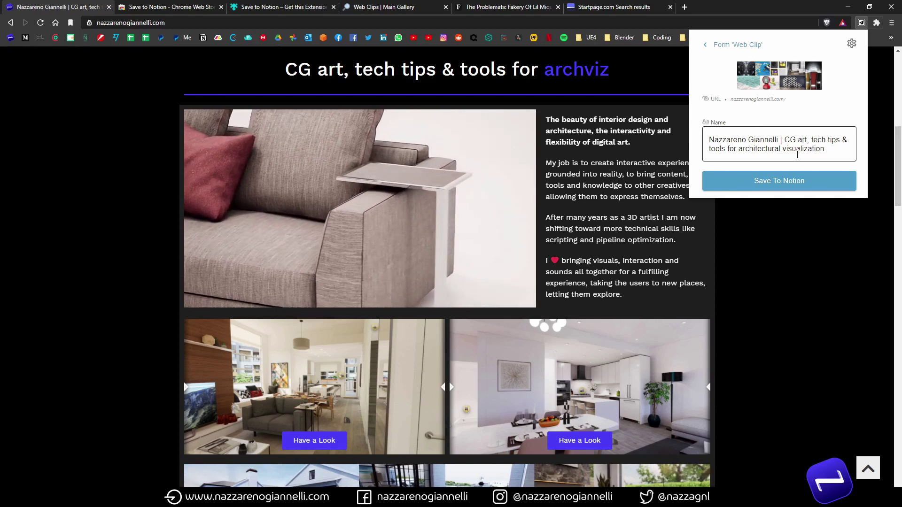
left_click_drag(834, 154, 783, 135)
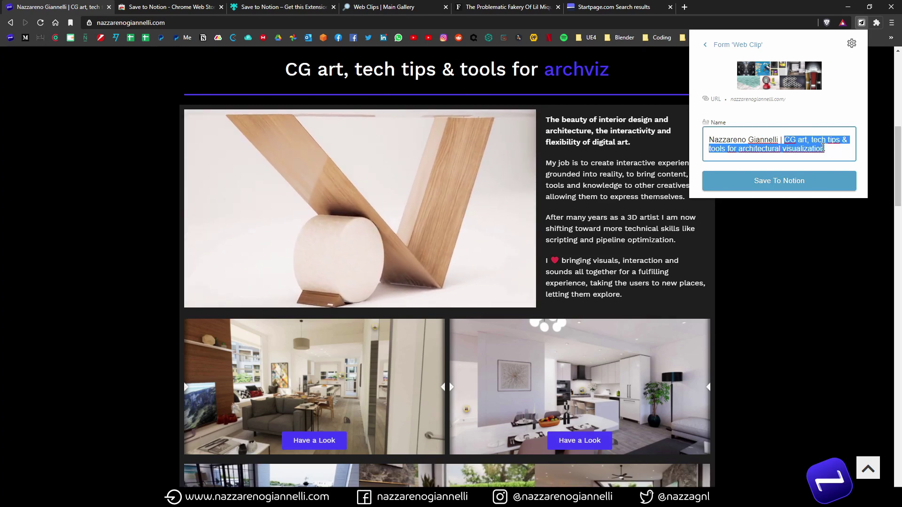
key("BackSpace")
key("BackSpace")
key("BackSpace")
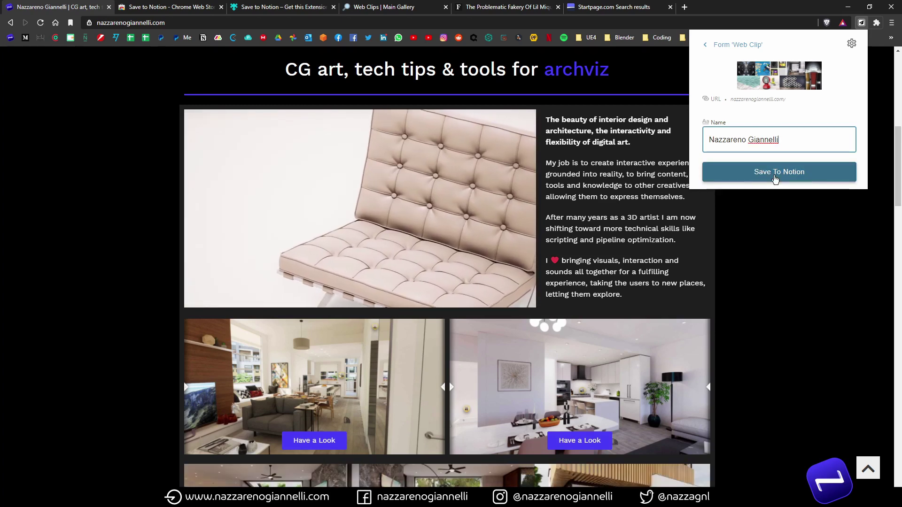
left_click(775, 178)
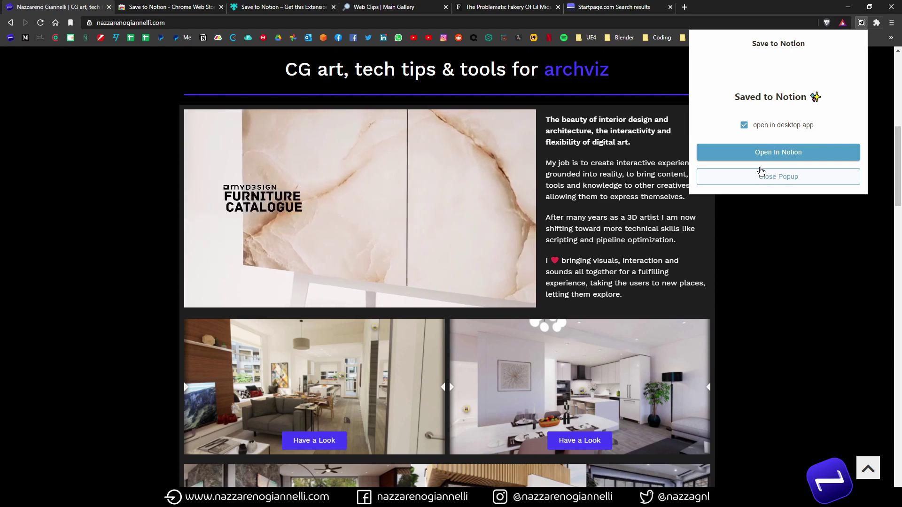
Turn off 'open in desktop app' and open the saved clip in Notion in the browser
left_click(744, 125)
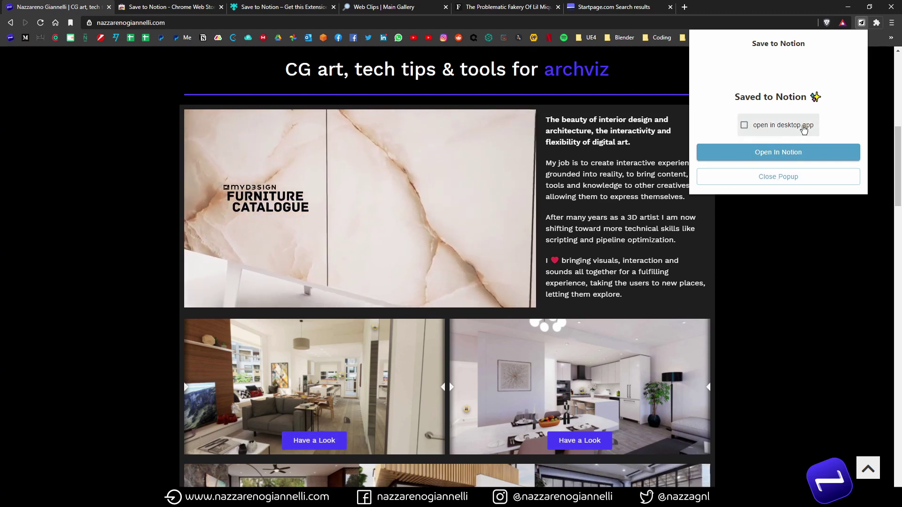
left_click(747, 155)
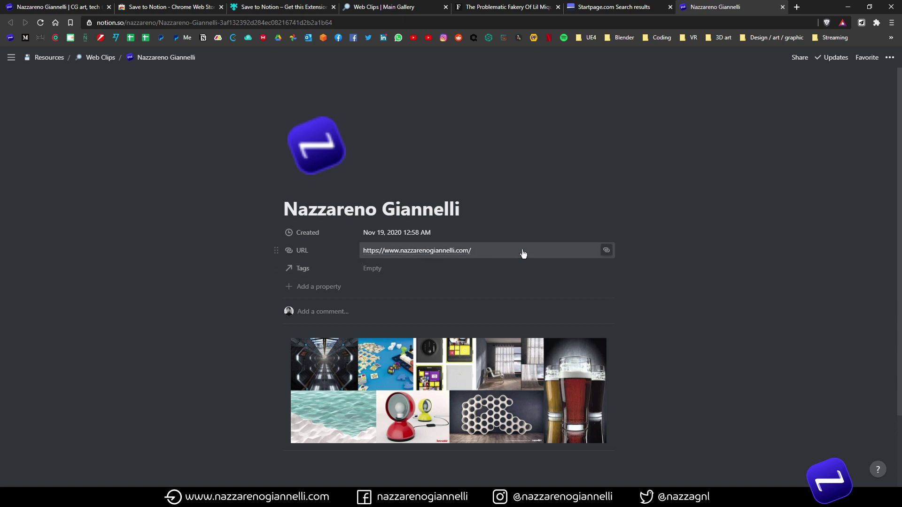
Go to the Web Clips gallery via the breadcrumb to see the new portfolio clip
left_click(103, 59)
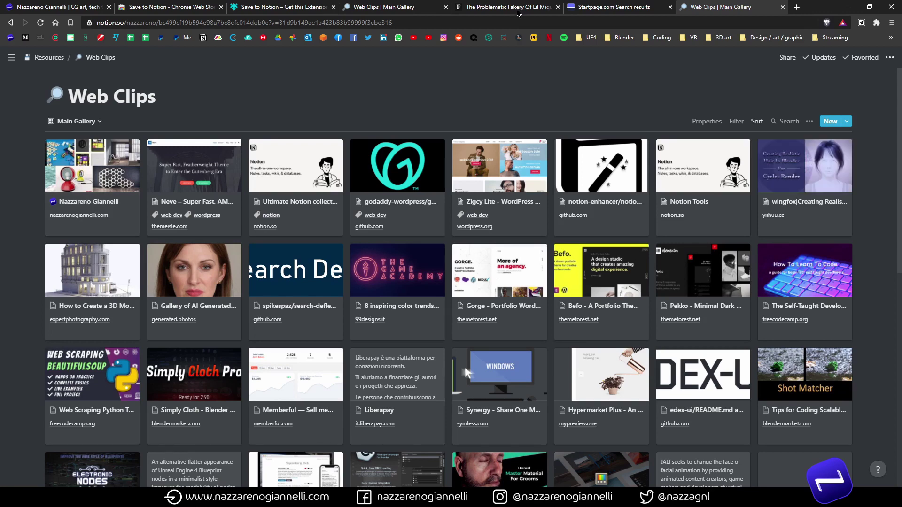
Switch to the Forbes virtual influencers article, skim it, and open the Save to Notion panel
left_click(519, 13)
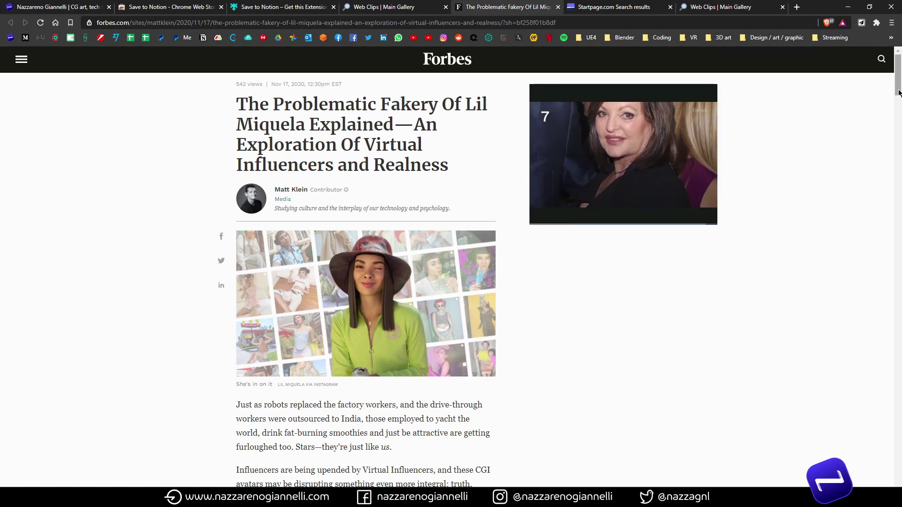
scroll(892, 123, "down", 7)
scroll(892, 123, "down", 10)
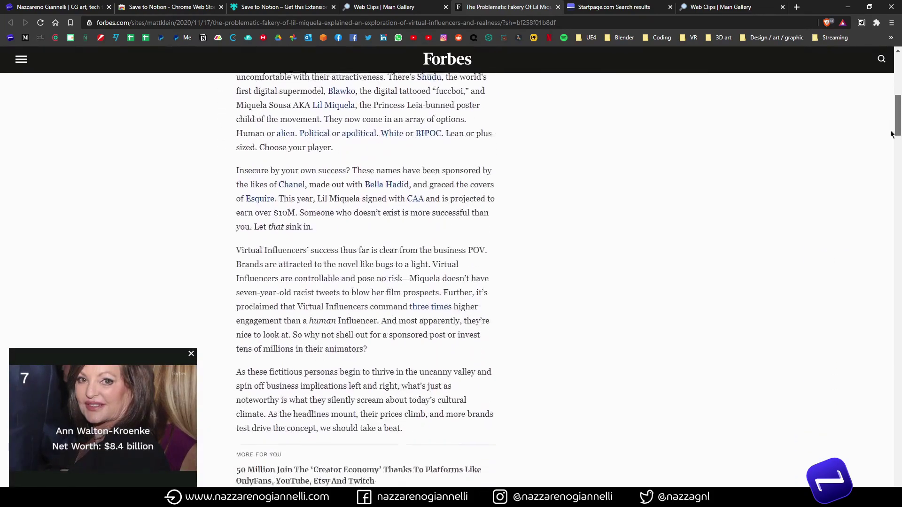
scroll(885, 87, "up", 16)
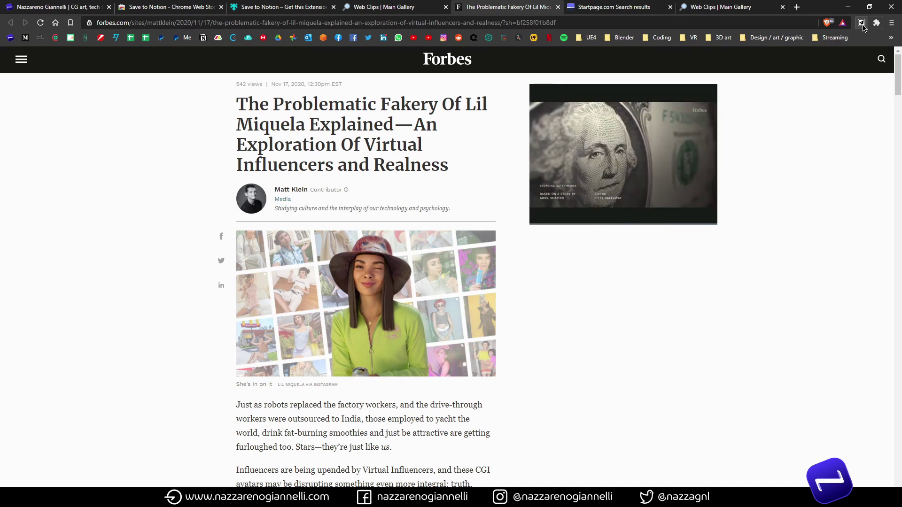
left_click(862, 23)
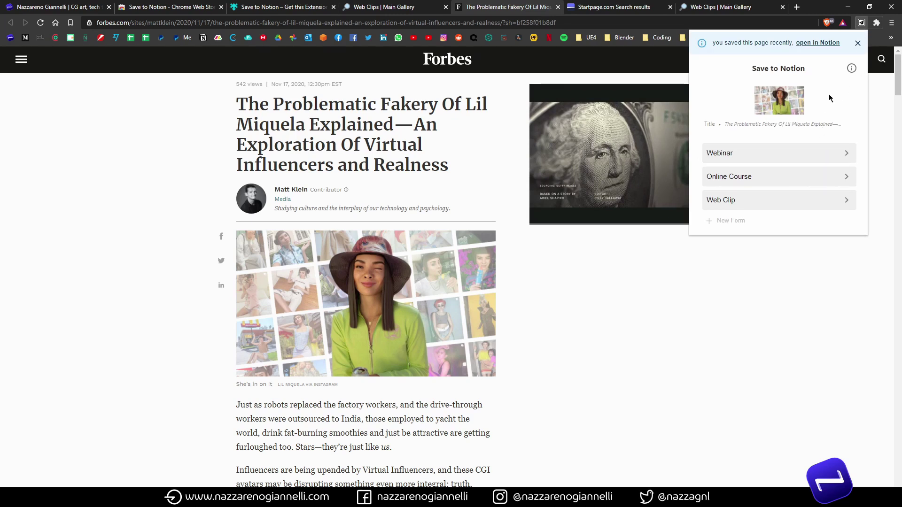
Start a new Save to Notion form that targets the Things database, found by searching 'thi'
left_click(857, 44)
left_click(731, 197)
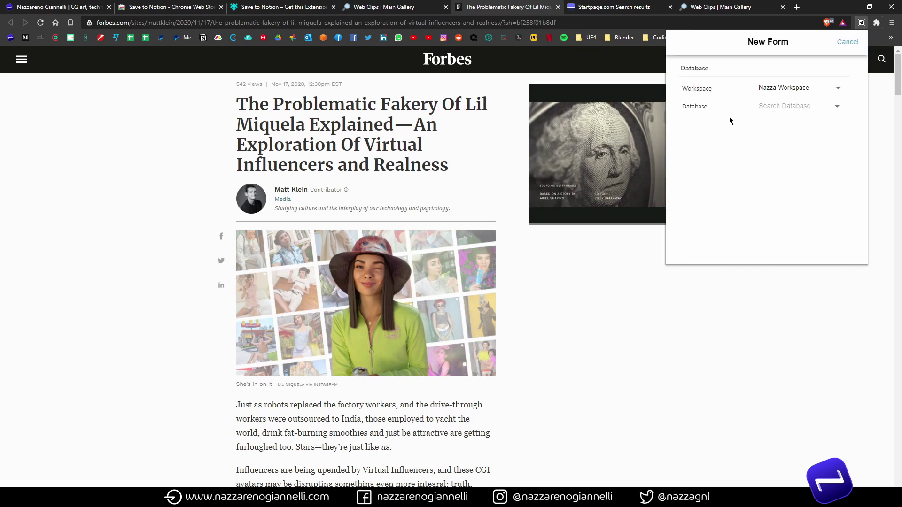
left_click(791, 108)
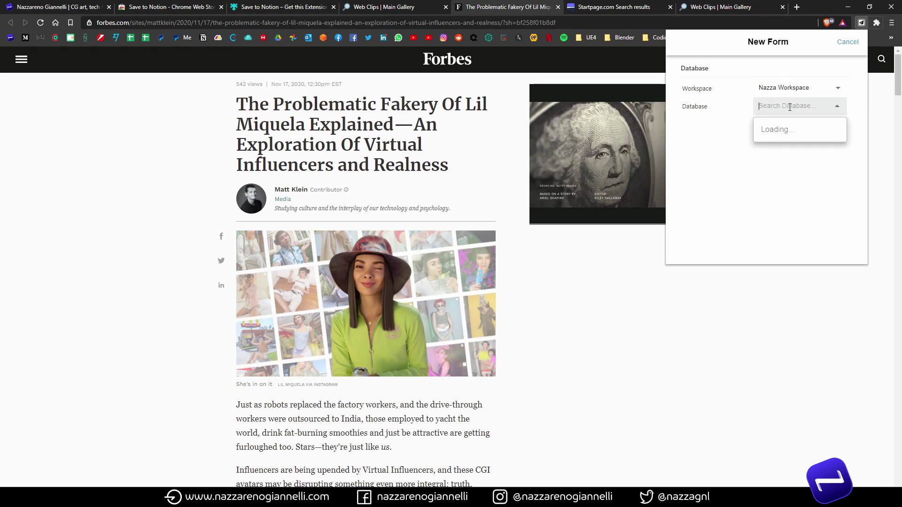
type("things")
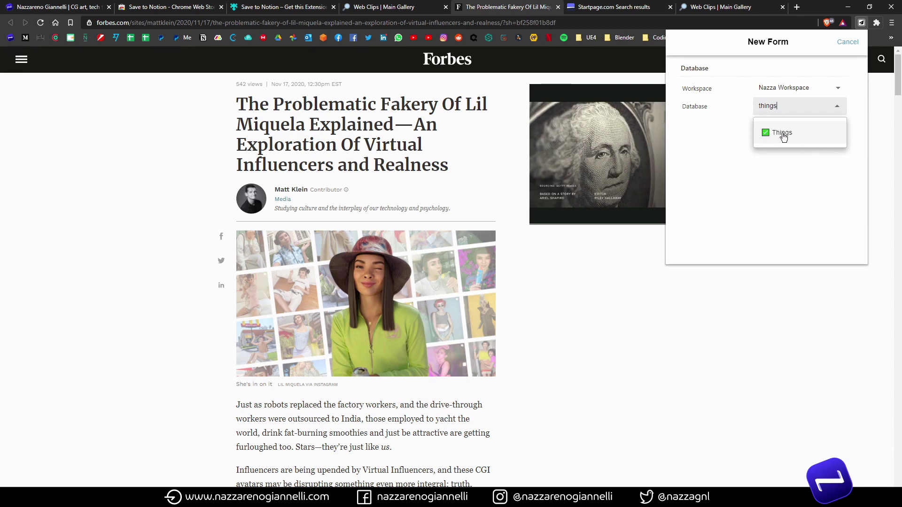
left_click(783, 137)
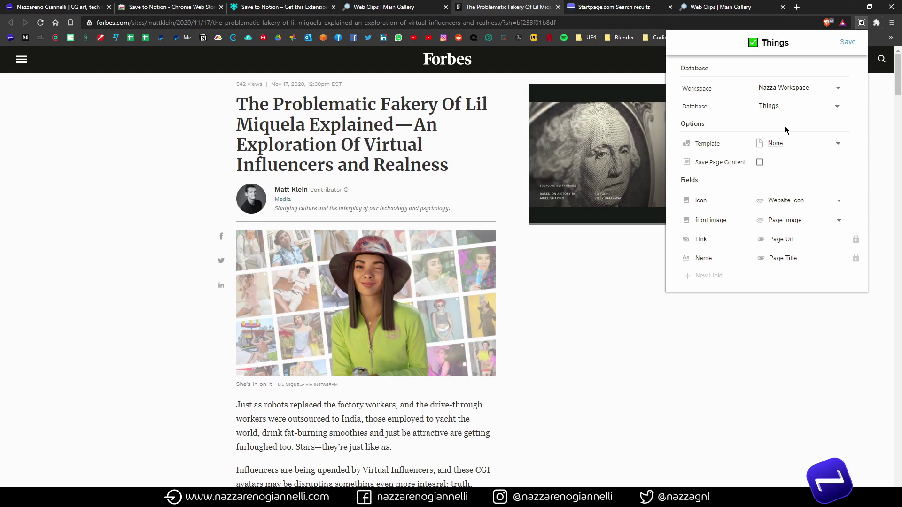
Use the Task | Work template, enable Save Page Content, and clear the icon mapping
left_click(841, 145)
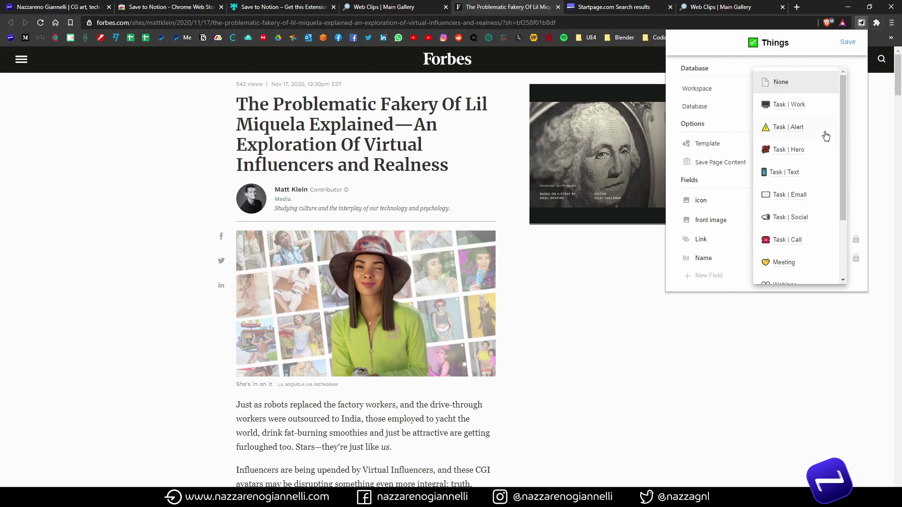
left_click(800, 110)
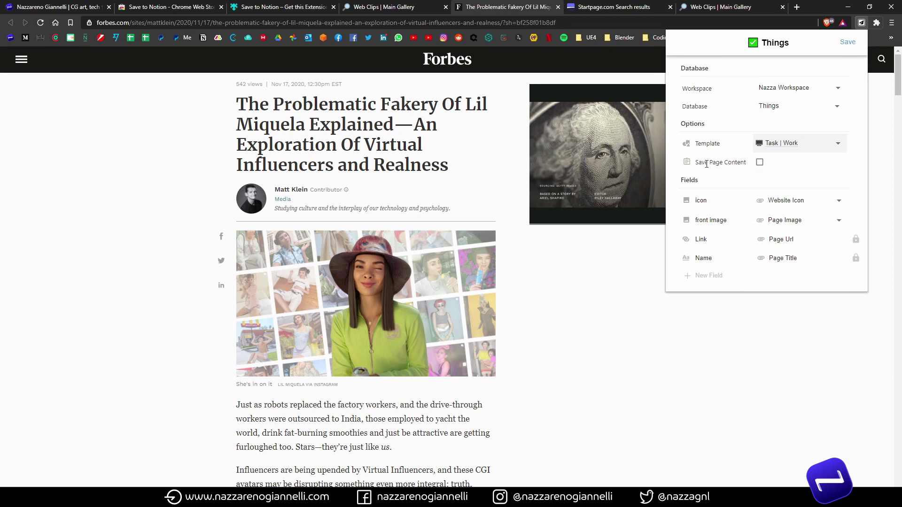
left_click(760, 162)
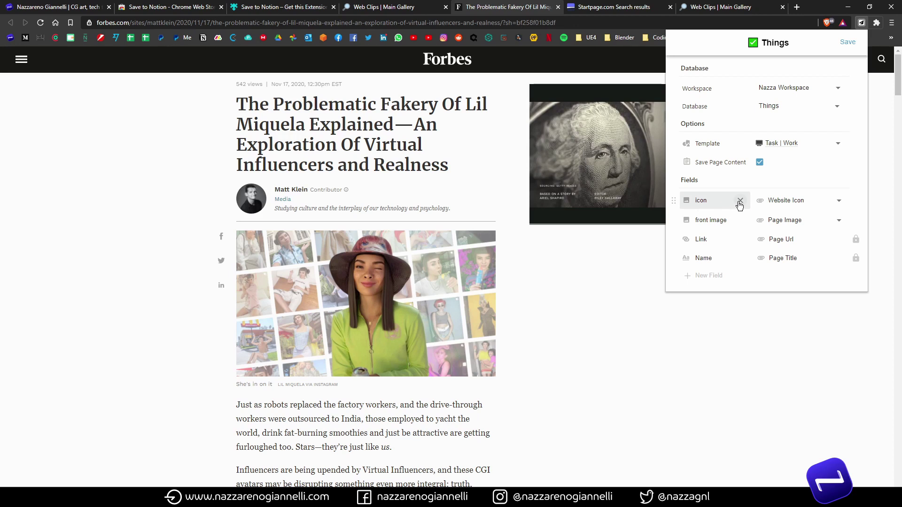
left_click(740, 203)
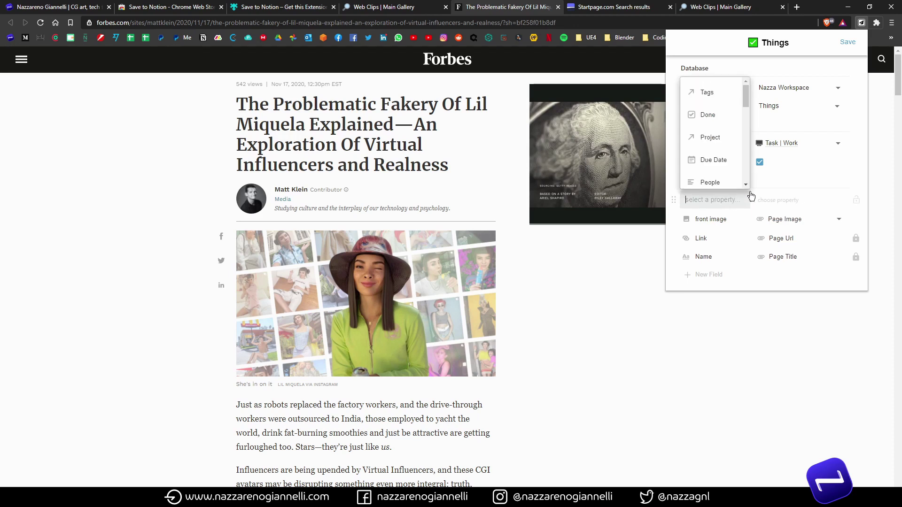
left_click(862, 161)
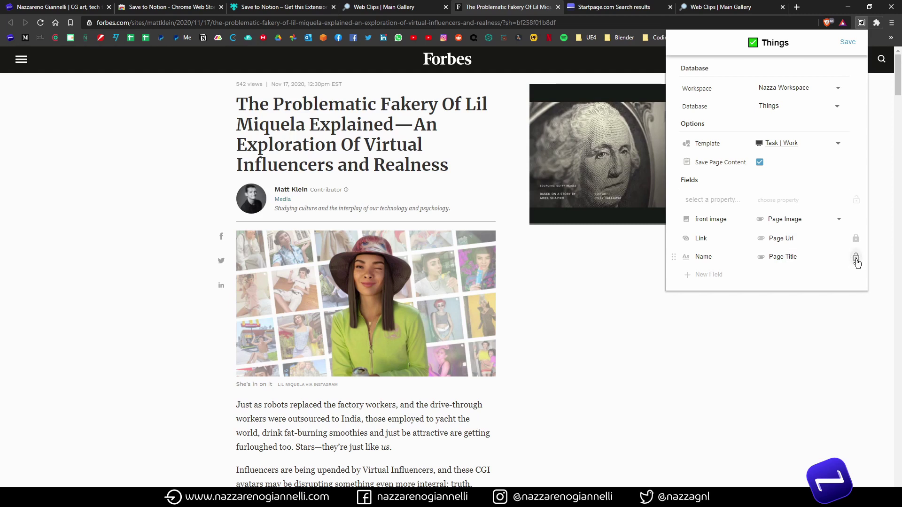
Add Due Date and Urgency fields to the Things form
left_click(704, 278)
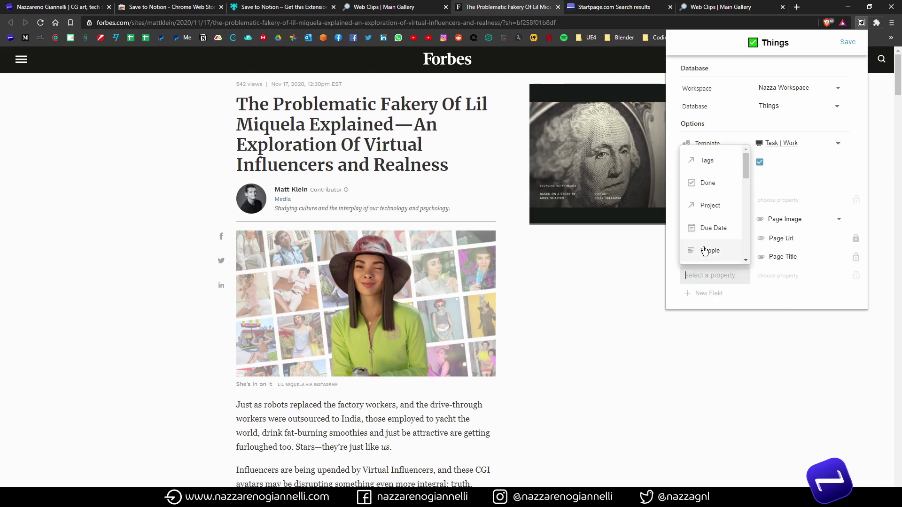
left_click(713, 228)
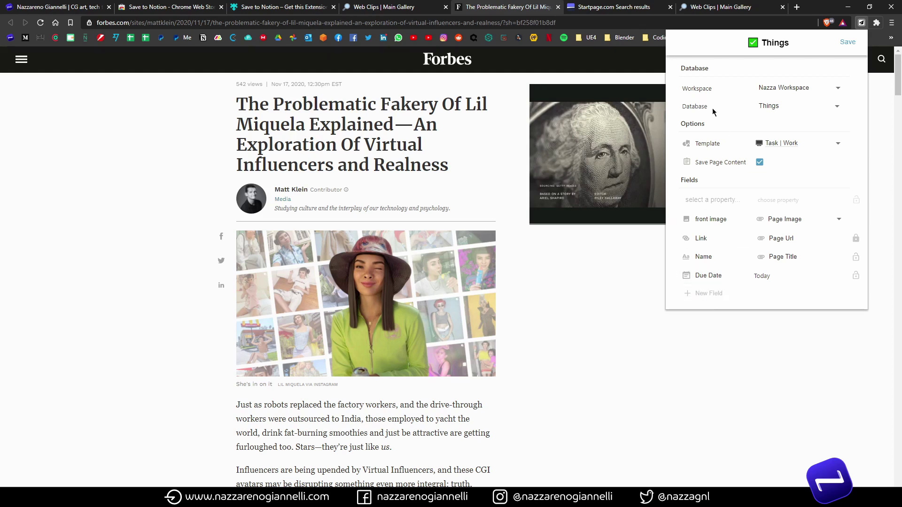
left_click(709, 293)
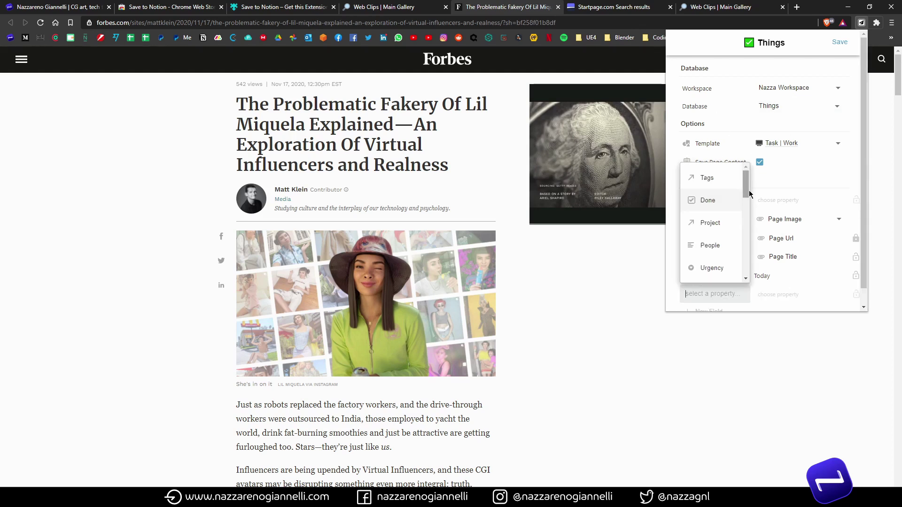
mouse_move(745, 196)
left_mouse_down()
mouse_move(746, 219)
mouse_move(743, 198)
left_mouse_up()
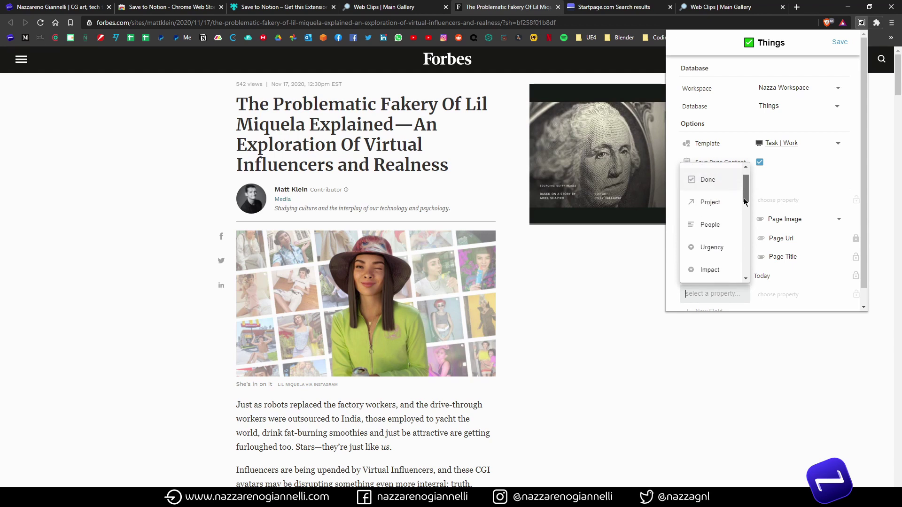
left_click(711, 247)
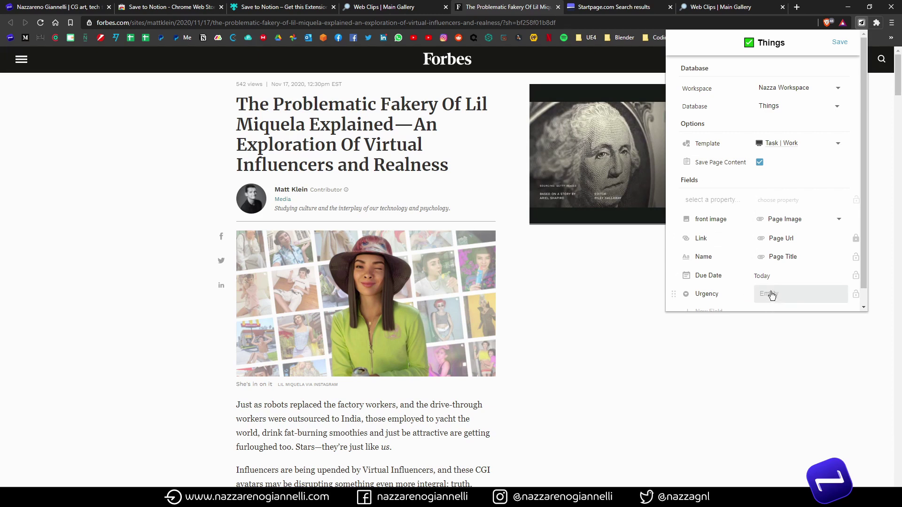
Rename the form to 'Things | Work' and save it
triple_click(783, 45)
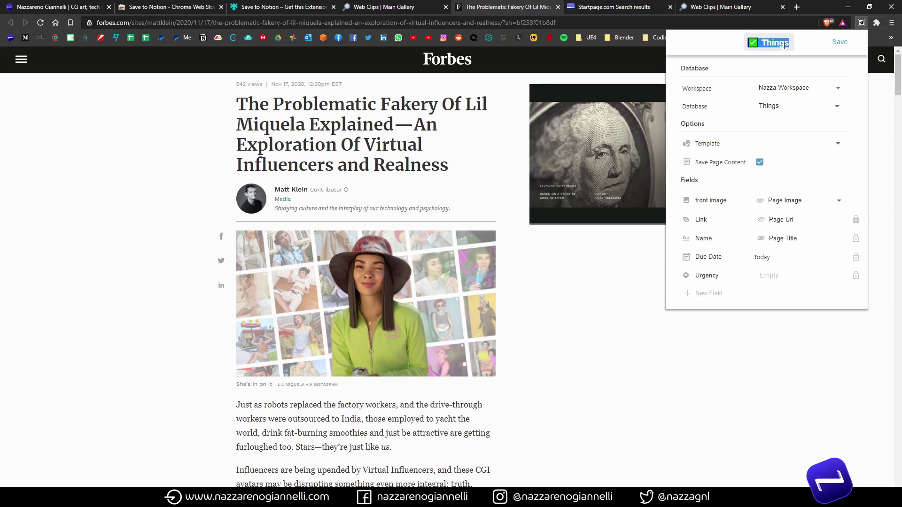
type("Things | Work")
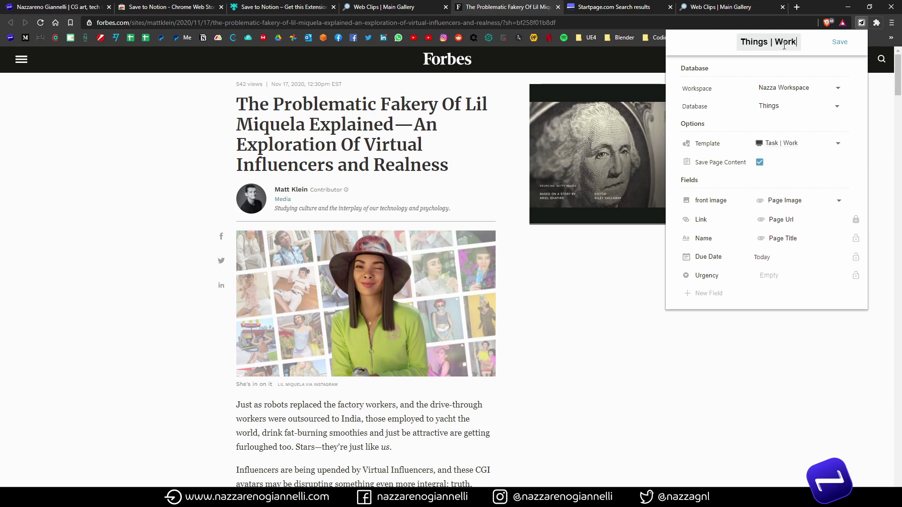
left_click(839, 43)
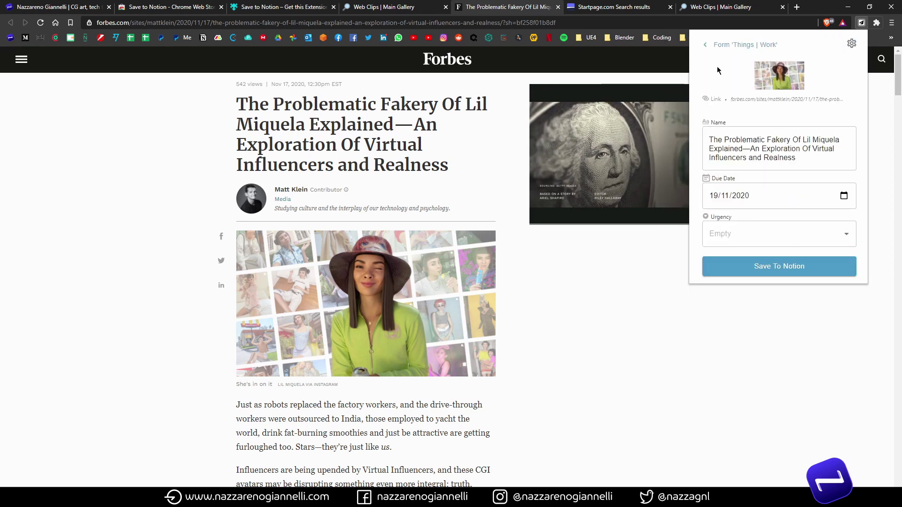
Open the Things | Work form and set Urgency to three stars
left_click(711, 47)
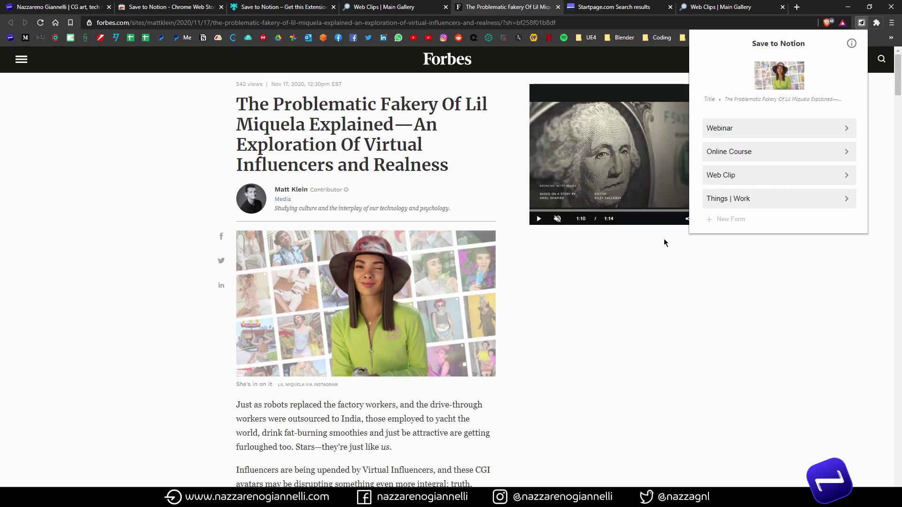
left_click(775, 203)
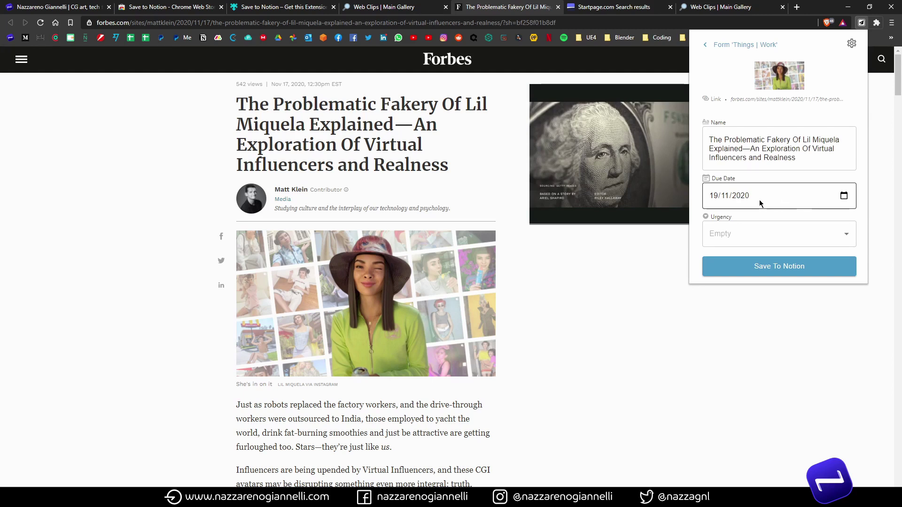
left_click(765, 239)
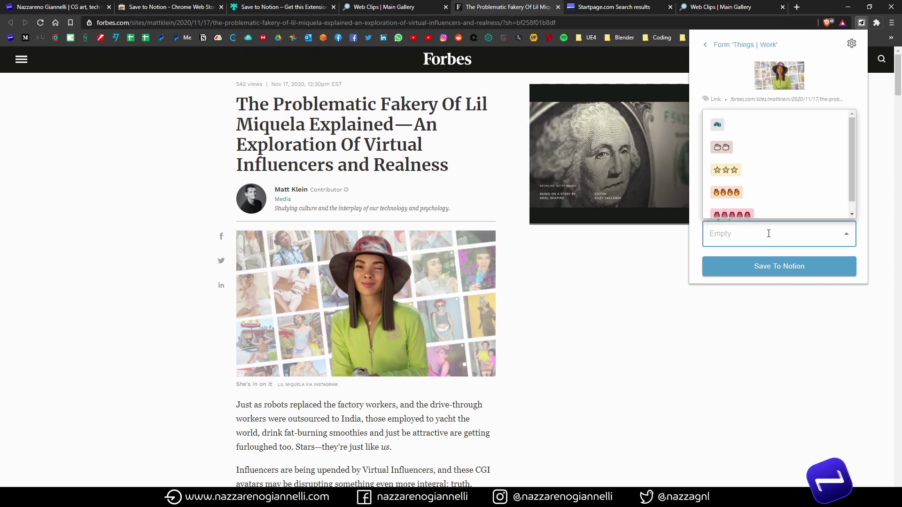
scroll(778, 176, "down", 1)
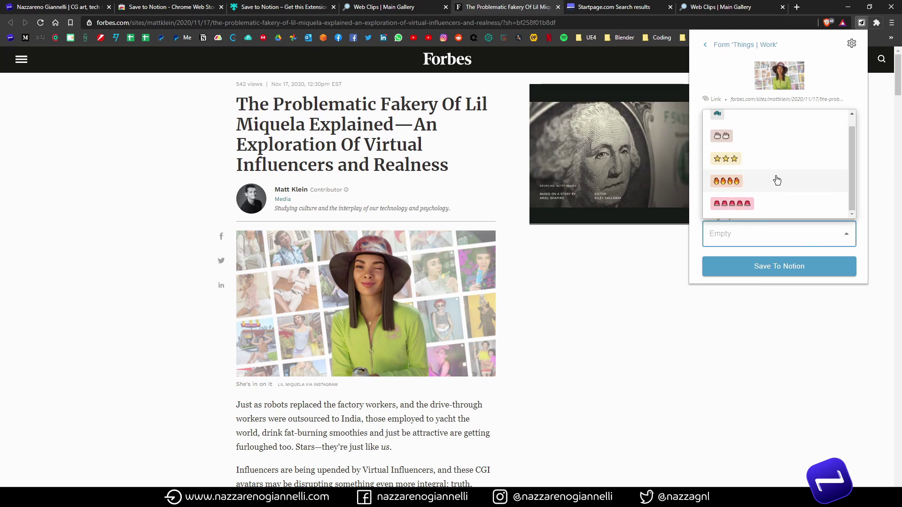
left_click(730, 162)
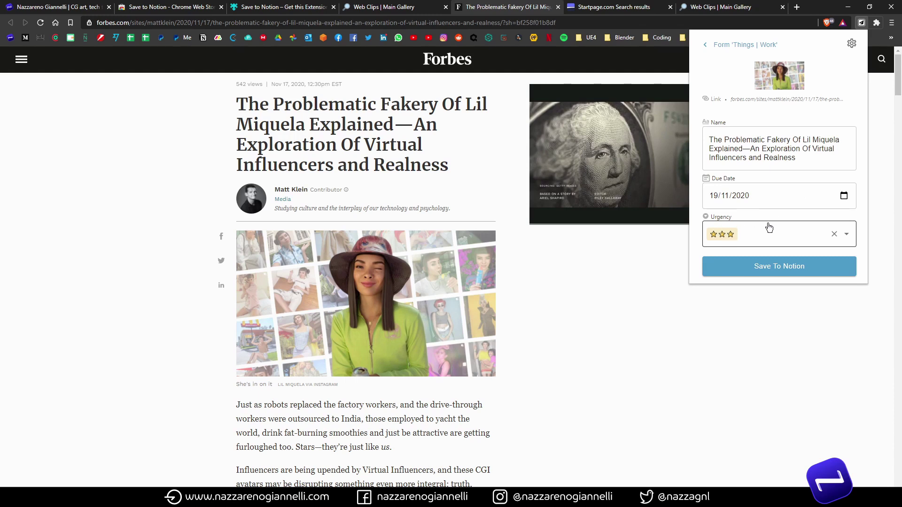
Trim the name's subtitle so it ends at 'Explained', then save the clip
left_click_drag(796, 158, 744, 148)
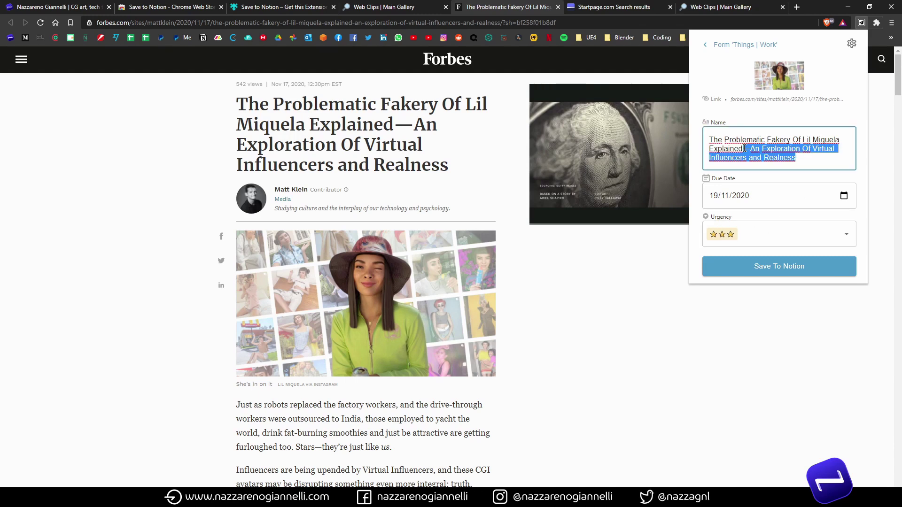
key("BackSpace")
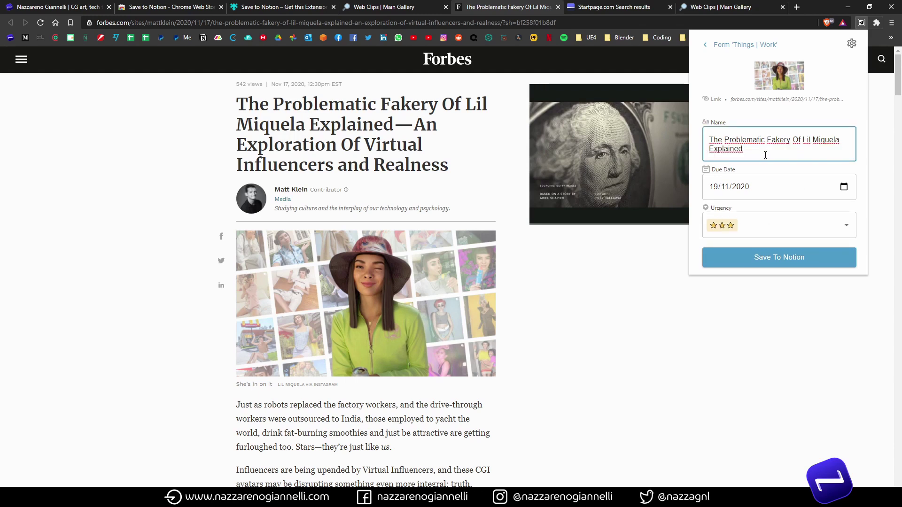
left_click(769, 259)
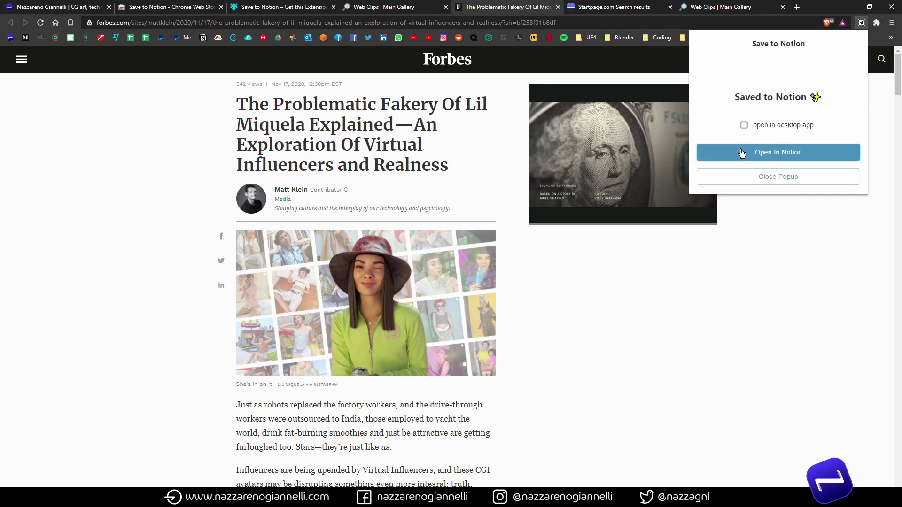
Open the saved Forbes page in the Notion desktop app via Apri Notion
left_click(745, 126)
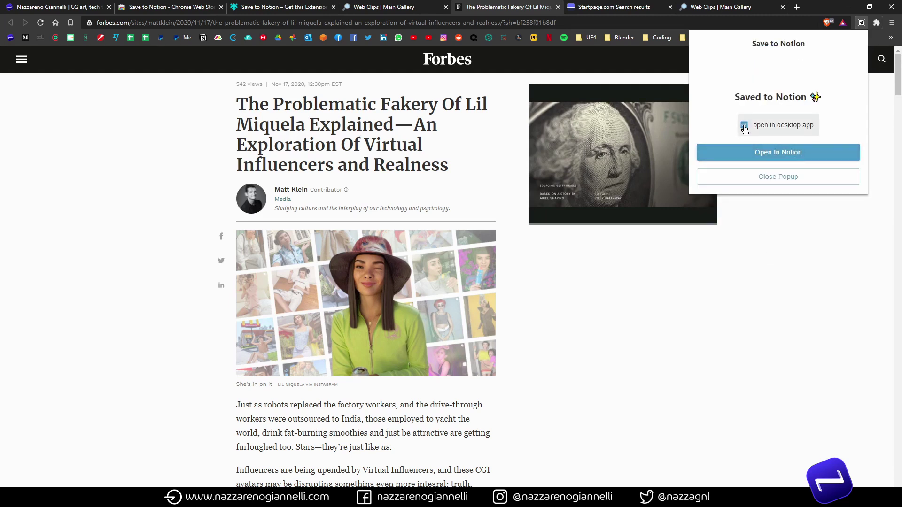
left_click(766, 154)
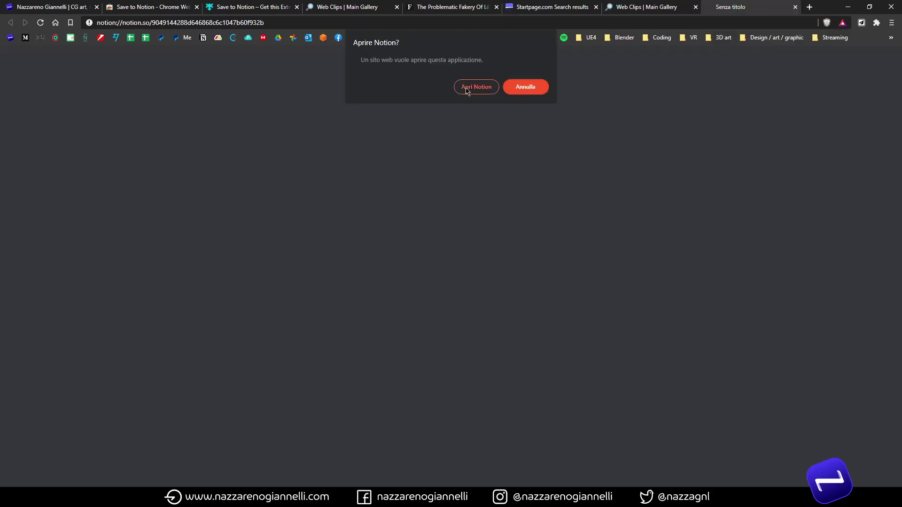
left_click(467, 89)
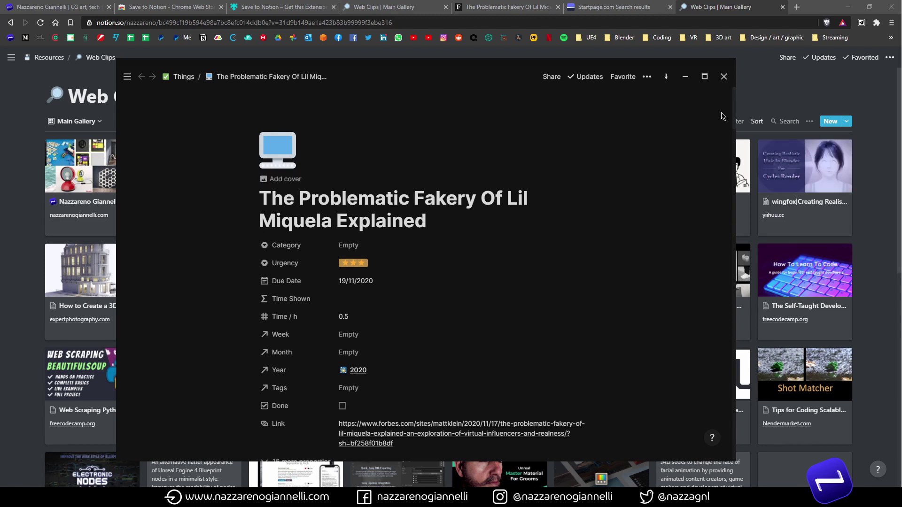
Change the page's Time / h value from 0.5 to 1
scroll(735, 121, "down", 1)
scroll(736, 121, "down", 2)
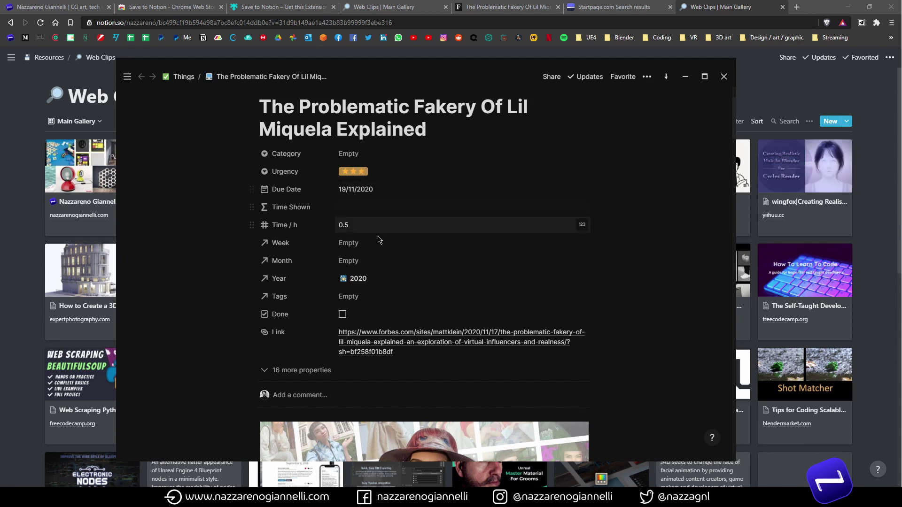
left_click(354, 225)
key("ctrl+a")
type("1")
key("Return")
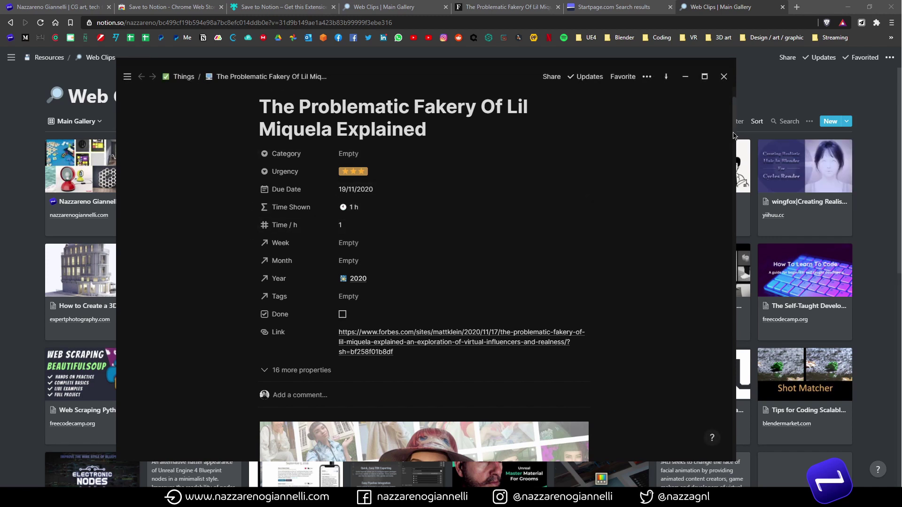
Review the rest of the page, close it back to Web Clips, and bring up the Save to Notion forms
left_click_drag(732, 136, 735, 156)
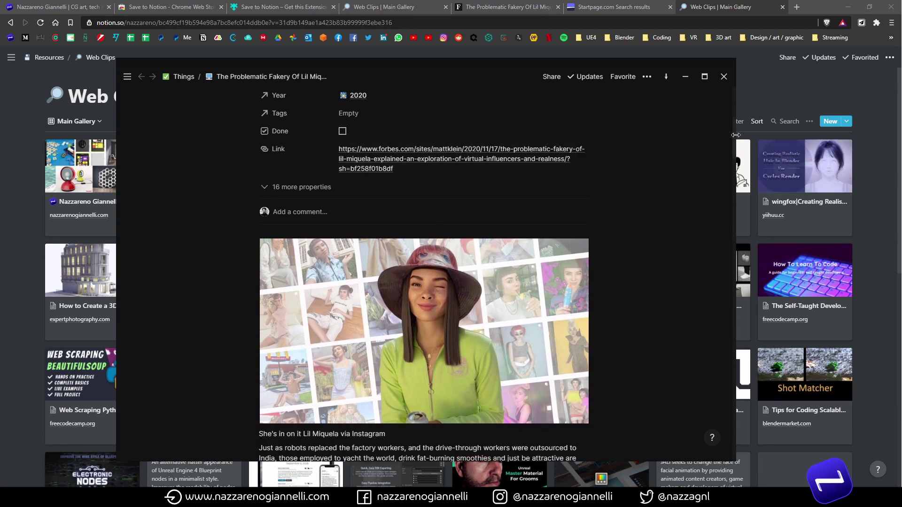
left_click_drag(733, 140, 733, 276)
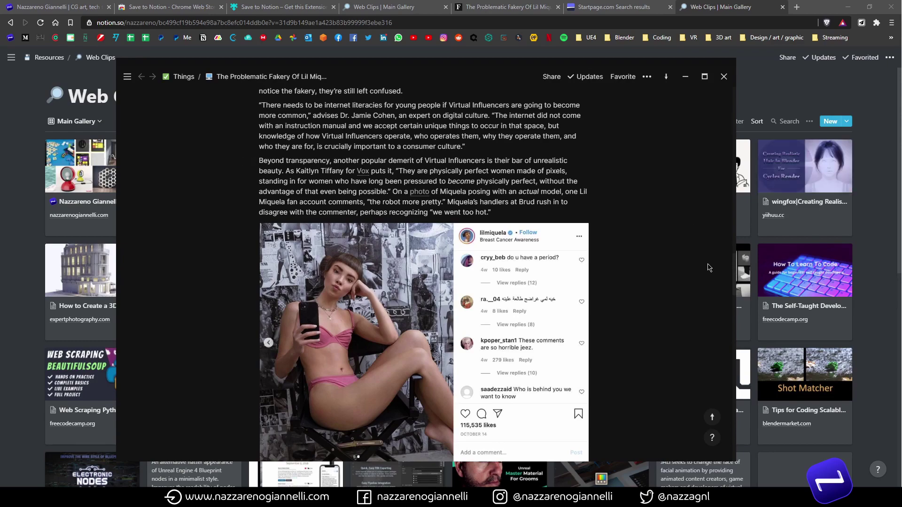
left_click_drag(733, 273, 738, 357)
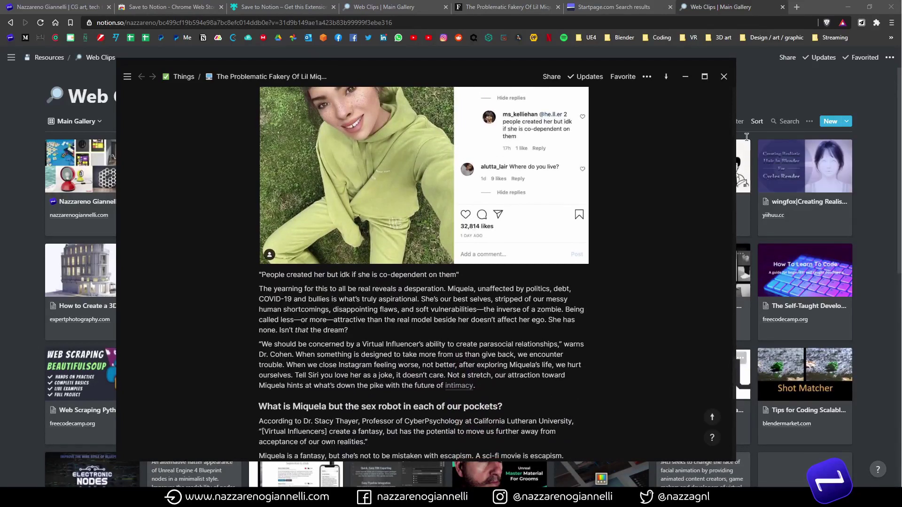
key("Escape")
left_click(861, 24)
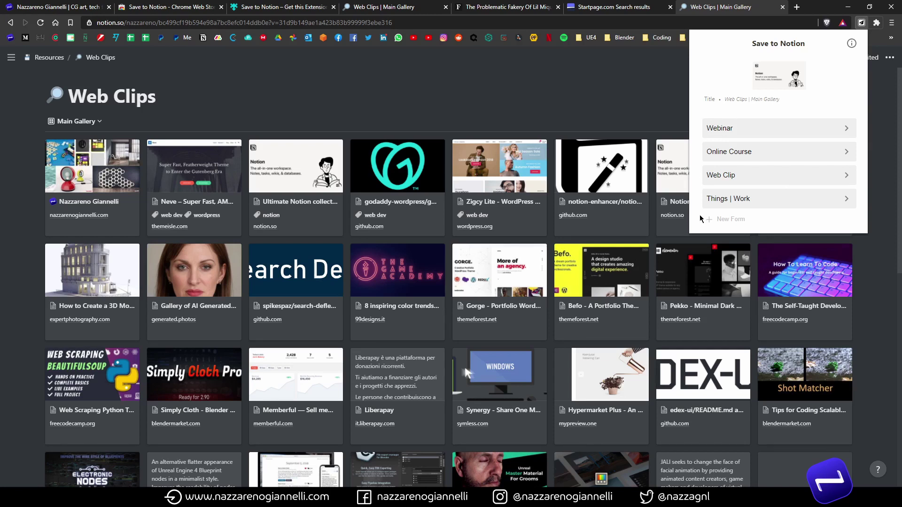
Map a new Tags field in the Web Clip form's settings, save, and return to the Forbes article
left_click(740, 175)
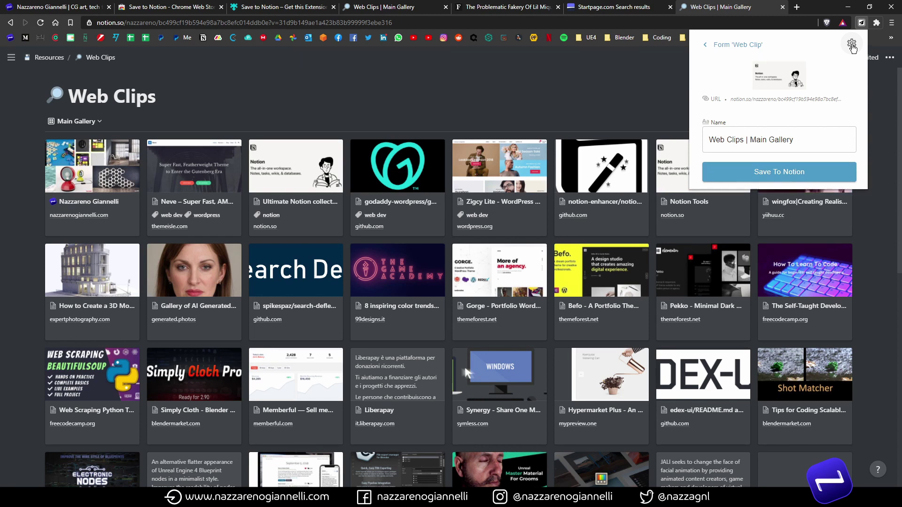
left_click(851, 45)
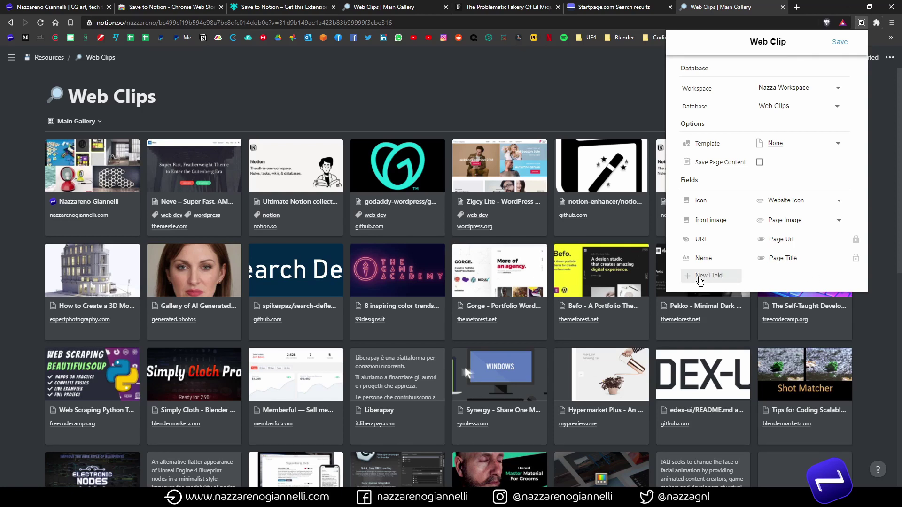
left_click(700, 275)
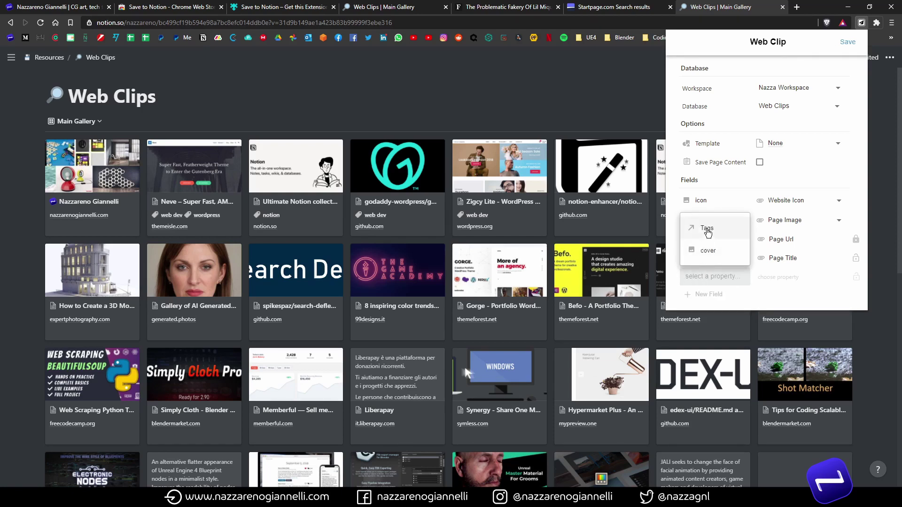
left_click(707, 230)
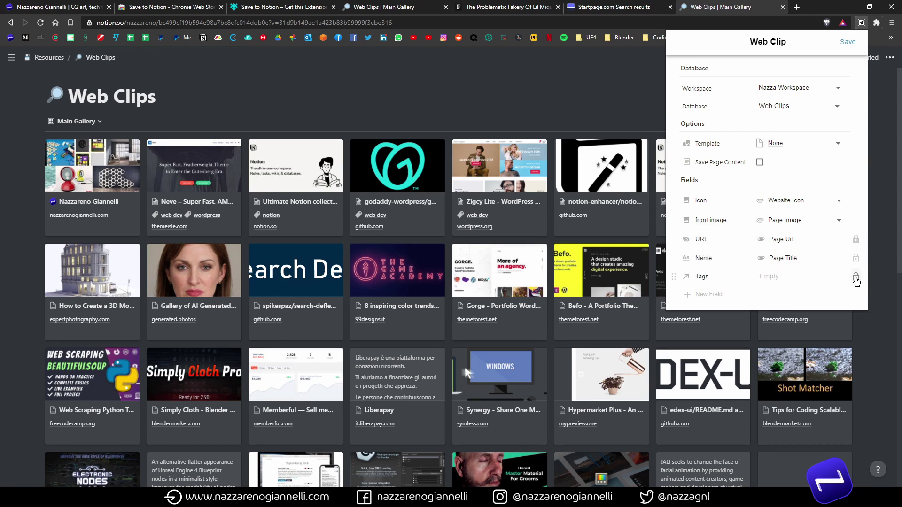
left_click(849, 42)
left_click(505, 6)
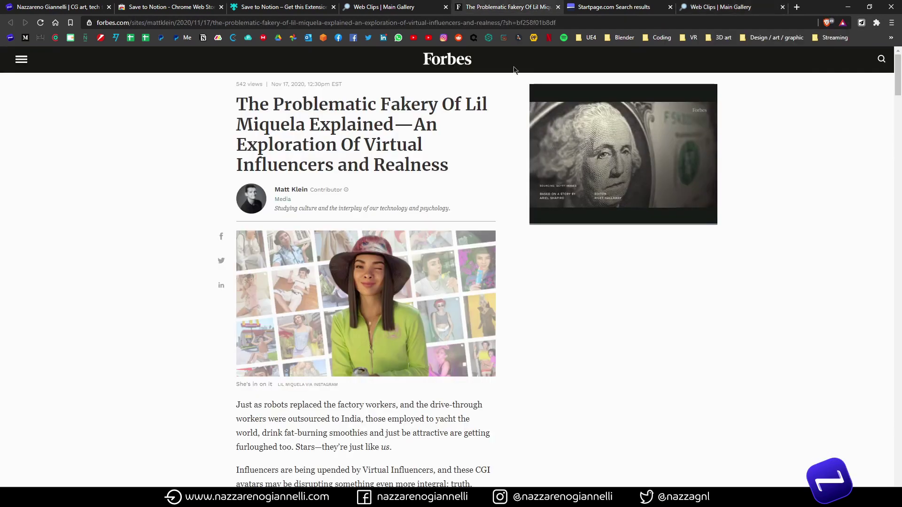
Open the Web Clip form for the Forbes article and its tag list
left_click(862, 23)
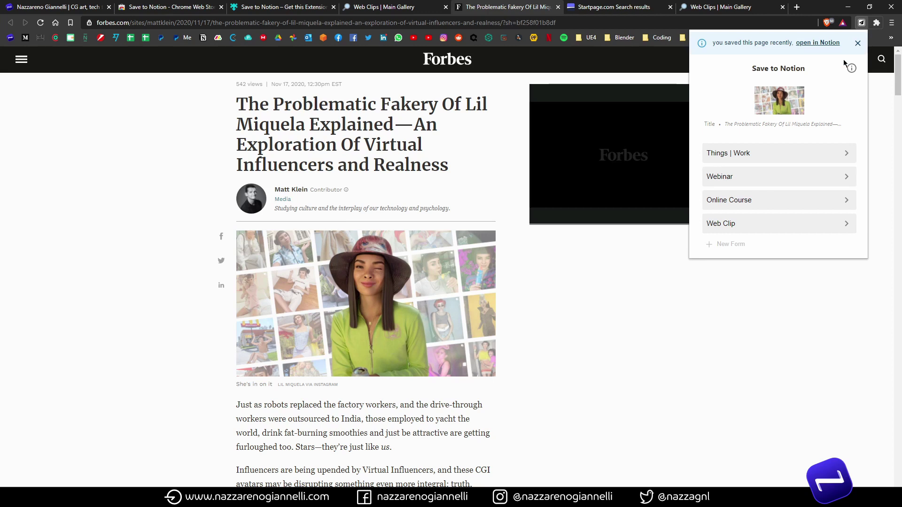
left_click(759, 229)
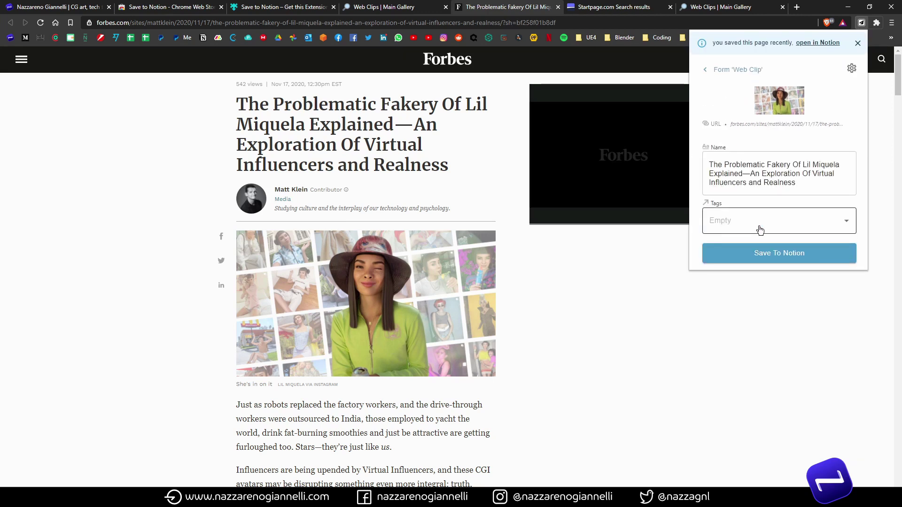
left_click(803, 183)
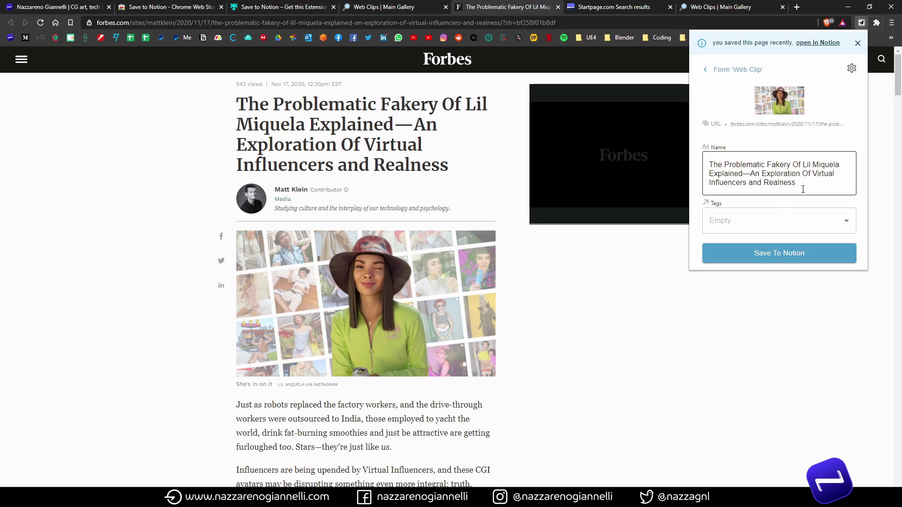
left_click(778, 221)
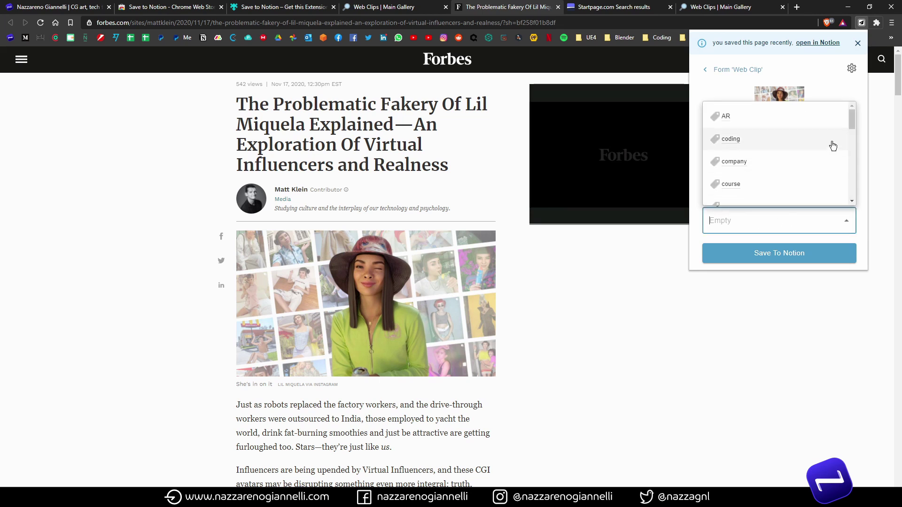
Tag the clip company, notion and service, save it to Web Clips, and open it in Notion
left_click_drag(851, 118, 848, 171)
scroll(848, 171, "up", 3)
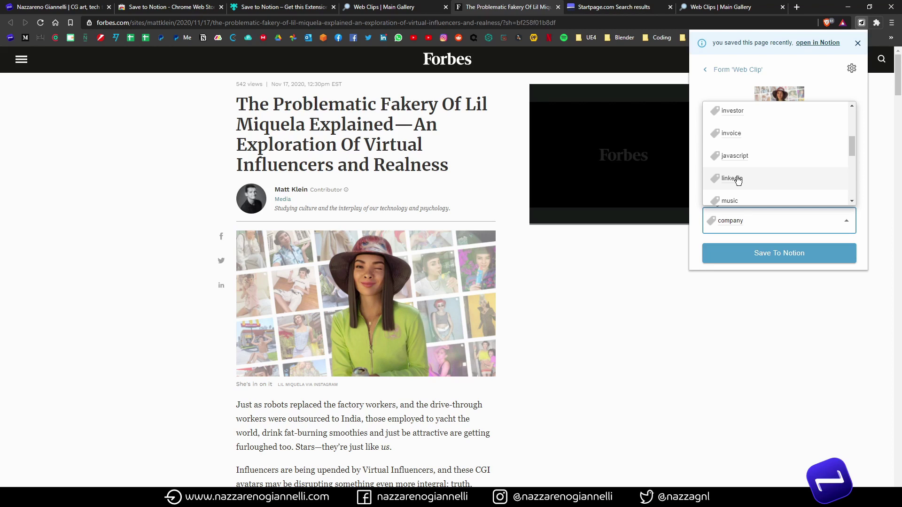
scroll(760, 181, "down", 1)
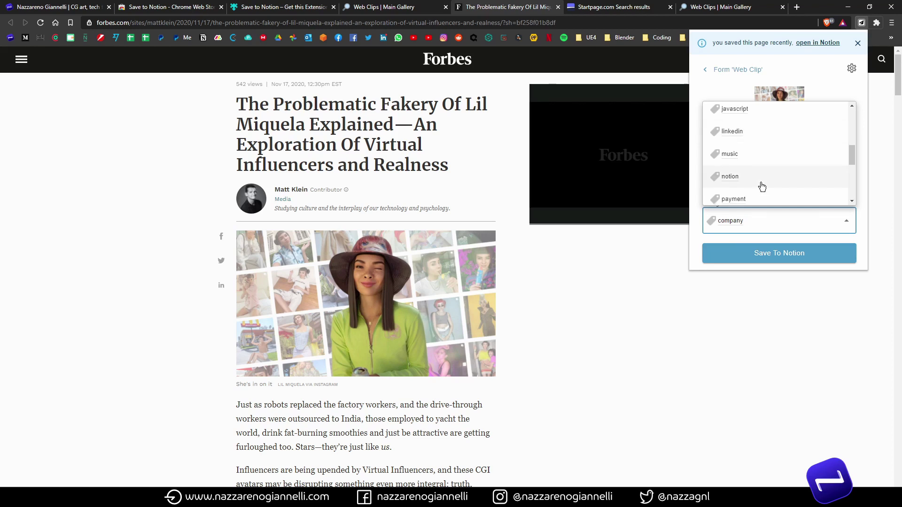
left_click(756, 181)
scroll(770, 178, "down", 2)
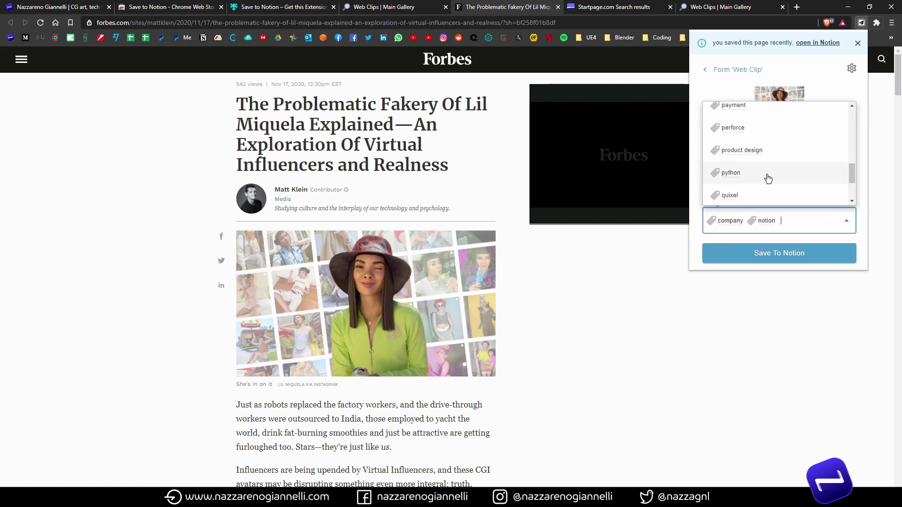
scroll(769, 179, "down", 3)
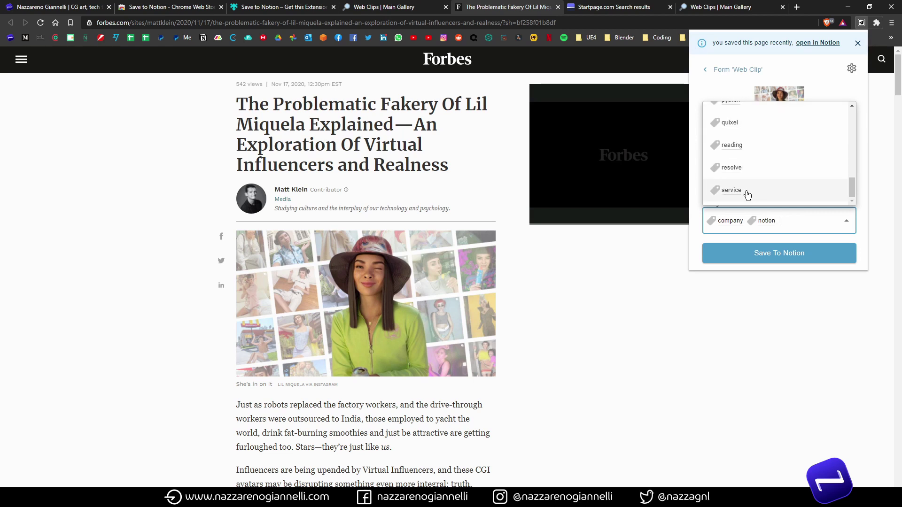
left_click(747, 193)
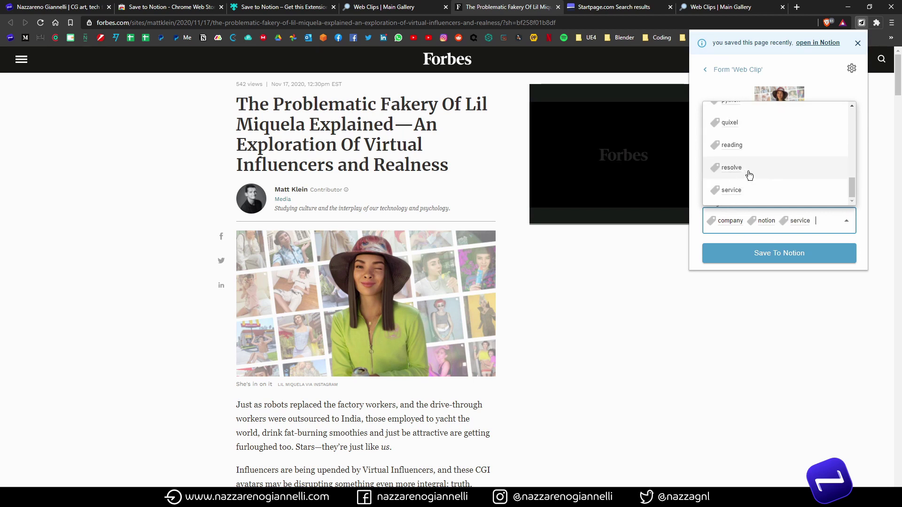
left_click(748, 258)
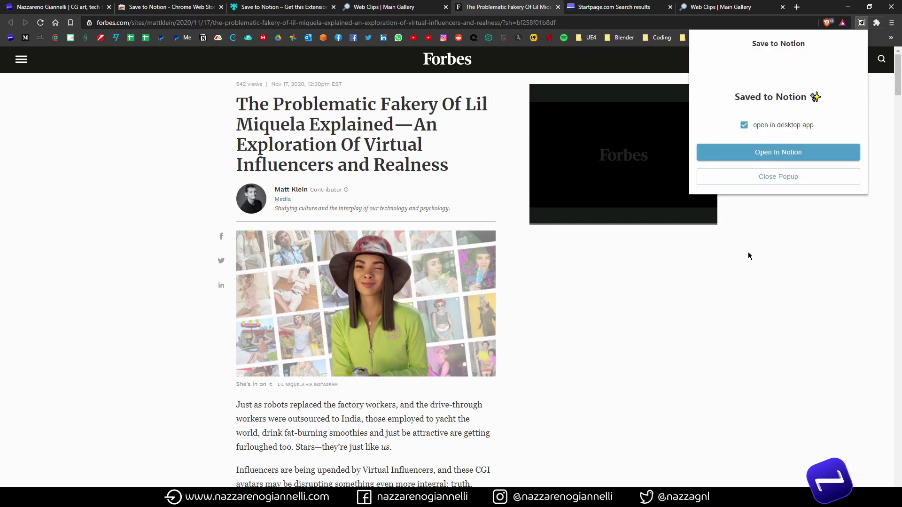
left_click(772, 152)
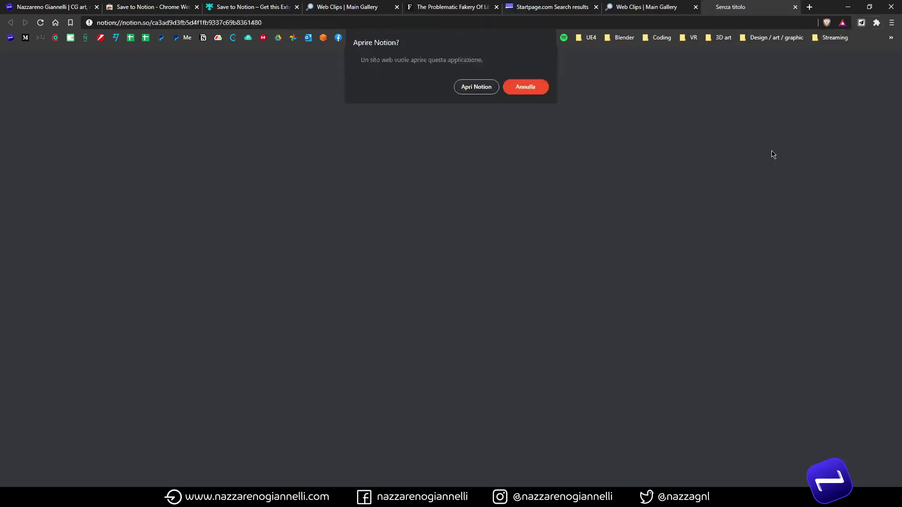
Skip the desktop prompt and check the new Problematic Fakery clip's company, notion and service tags
left_click(476, 87)
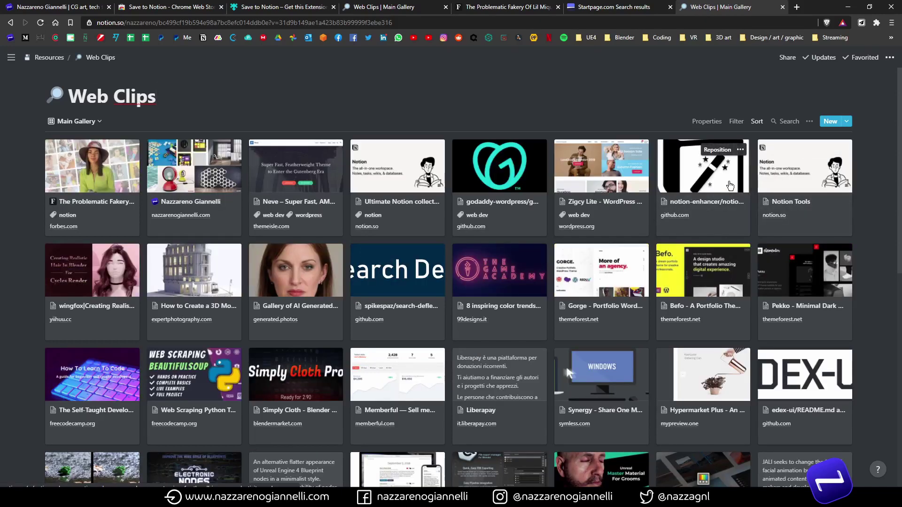
left_click(713, 179)
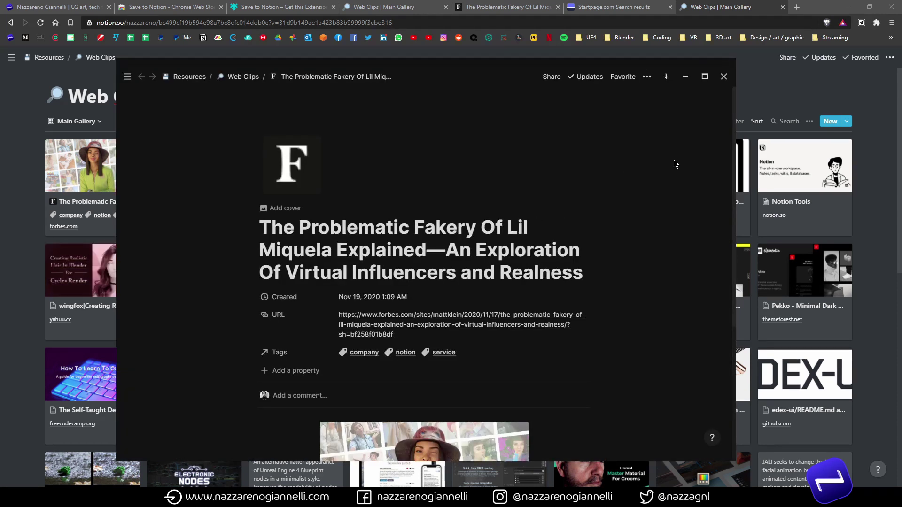
left_click_drag(735, 126, 718, 201)
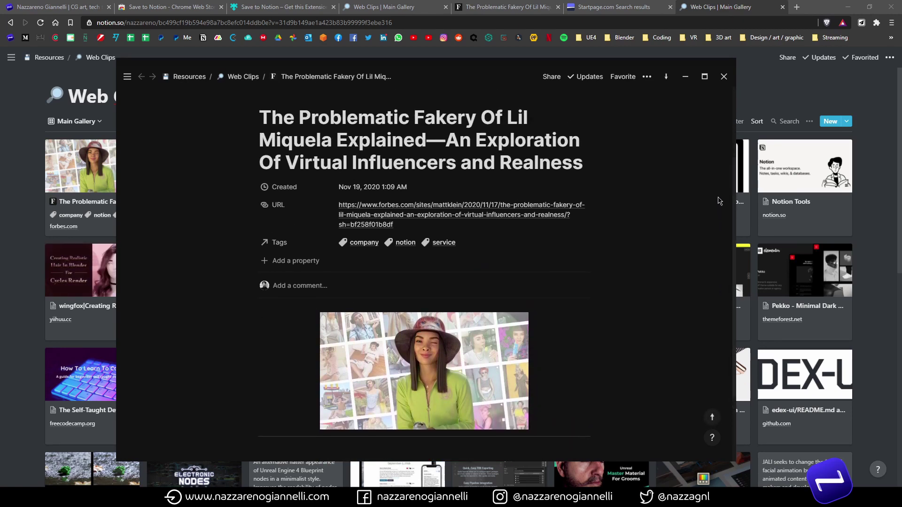
key("Escape")
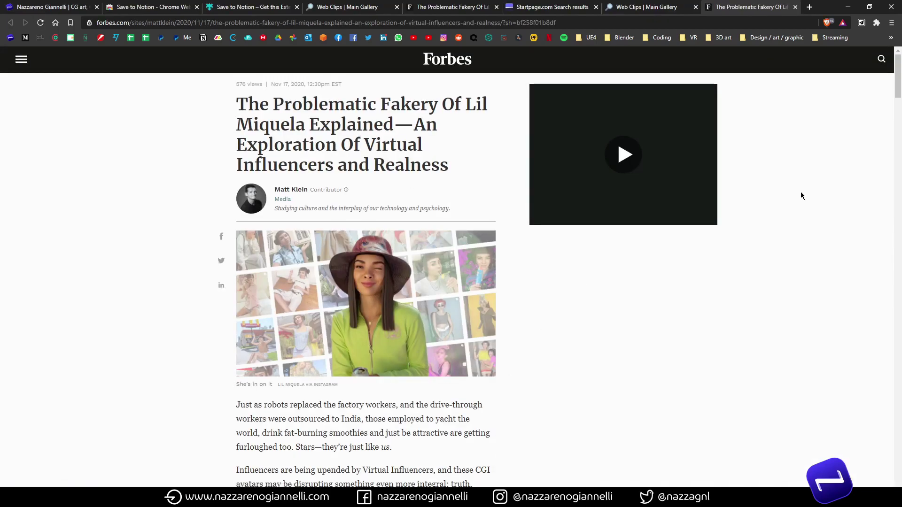
Add Highlight to the paragraph from 'Virtual Influencers' success thus far' to 'animators?'
scroll(595, 338, "down", 10)
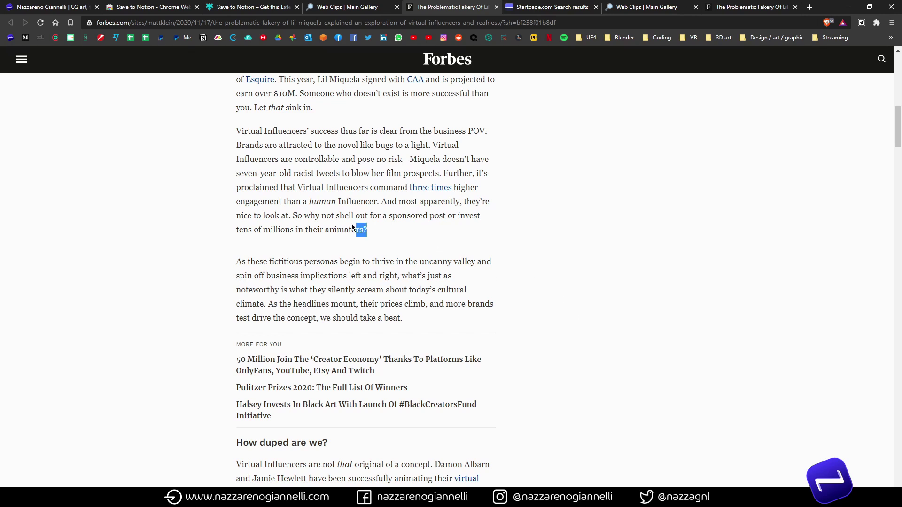
left_click_drag(353, 228, 235, 136)
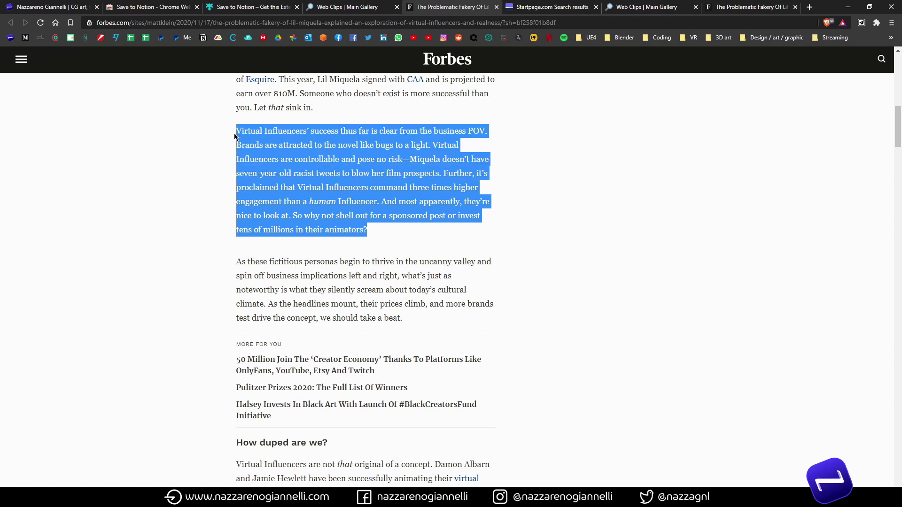
right_click(284, 191)
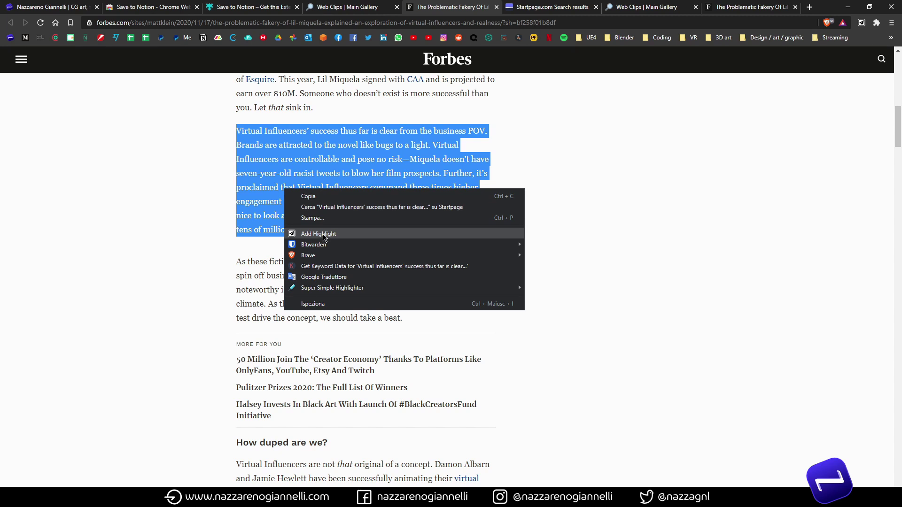
left_click(323, 237)
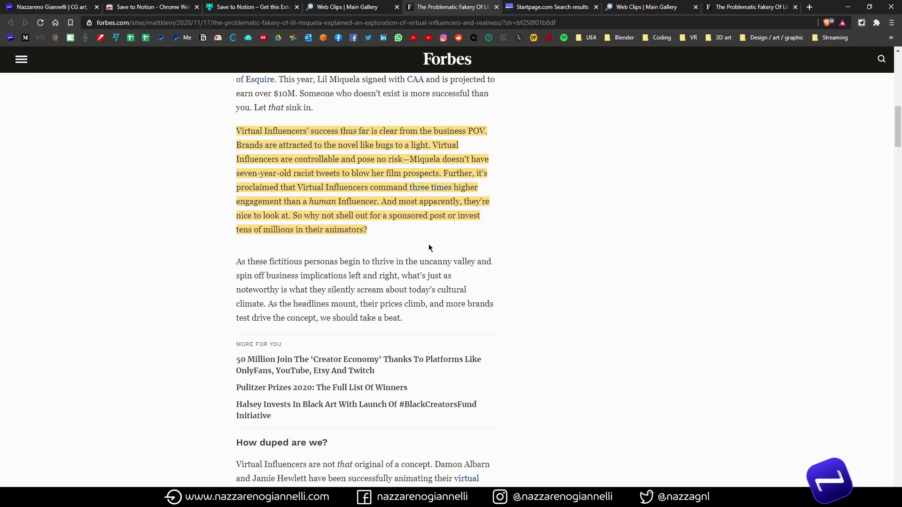
Check the saved highlight bullet on the Notion clip page, then switch to the Chrome Web Store tab
mouse_move(150, 498)
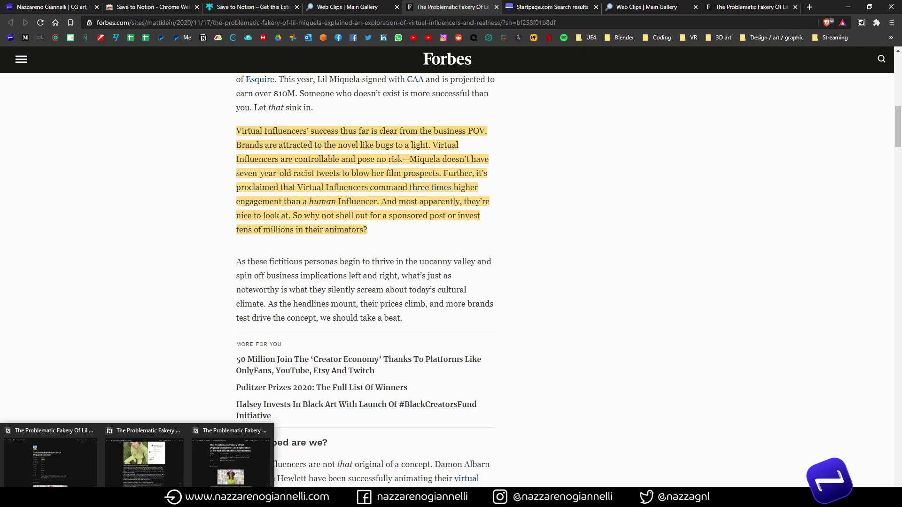
left_click(231, 461)
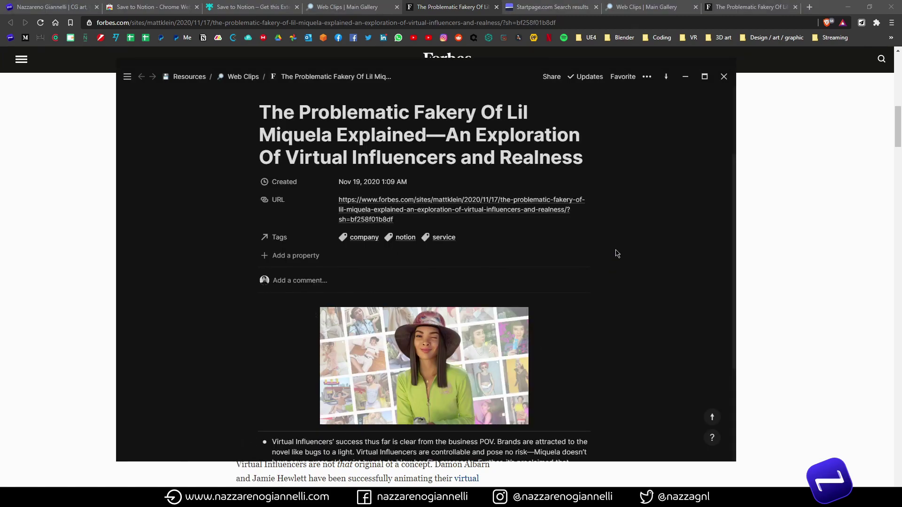
scroll(617, 253, "down", 3)
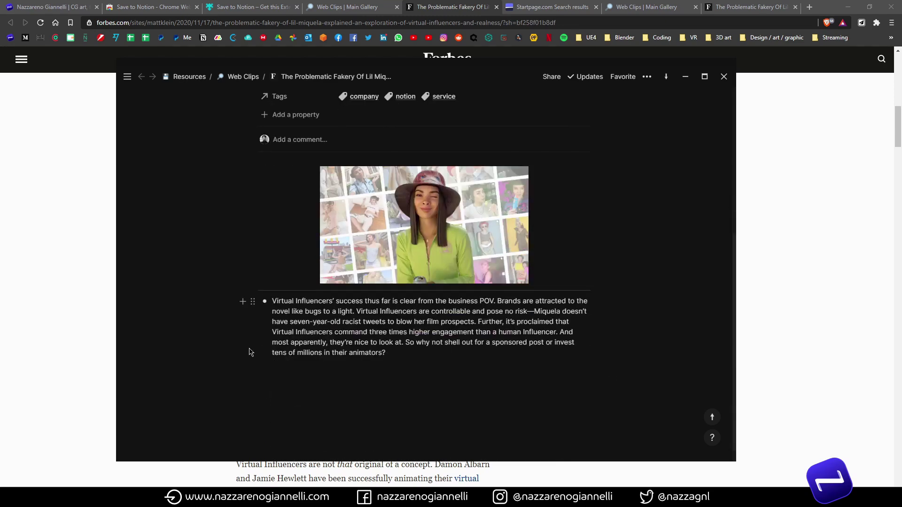
left_click(252, 302)
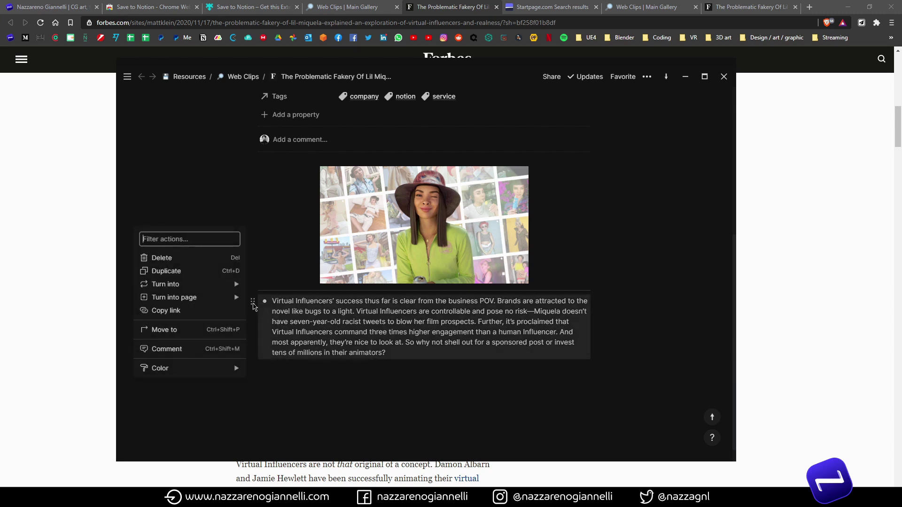
left_click(603, 348)
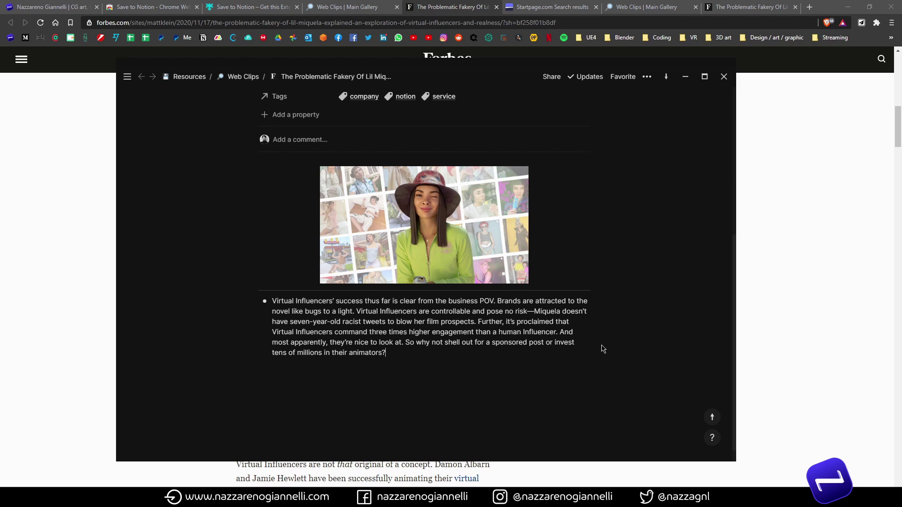
left_click(117, 7)
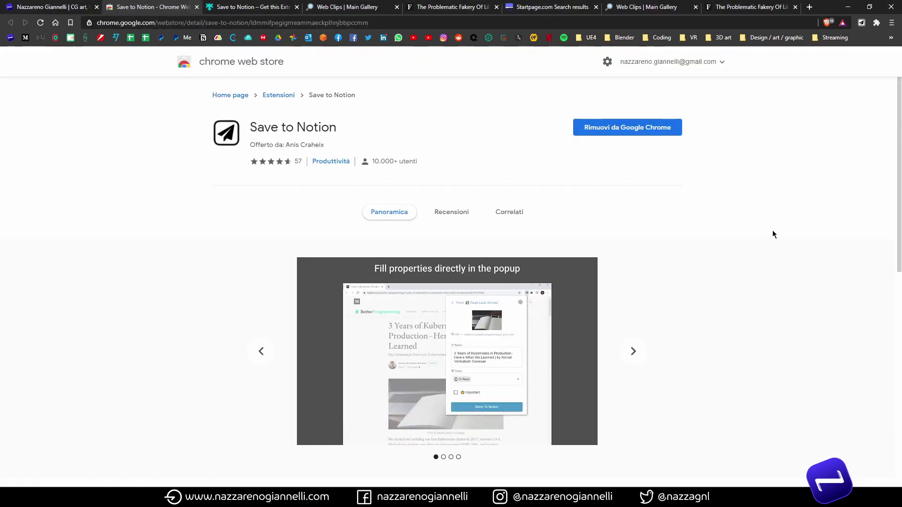